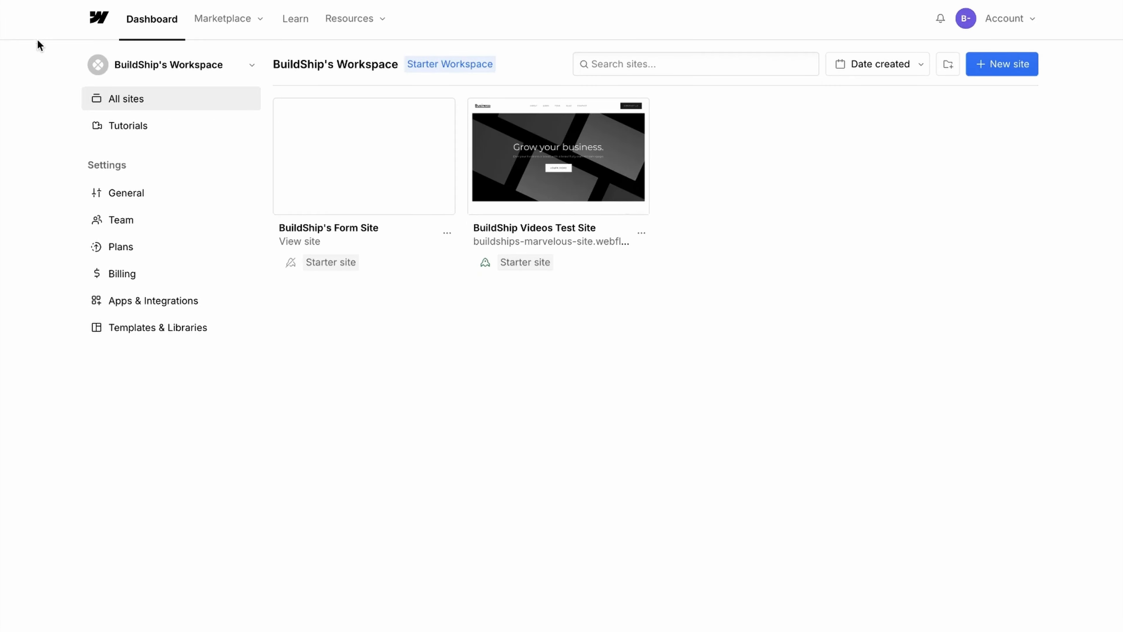
# Copy the Form Site's Site ID from its Webflow settings Overview for the Webflow Trigger's Site ID field.
pyautogui.moveTo(444, 155)
pyautogui.click(440, 115)
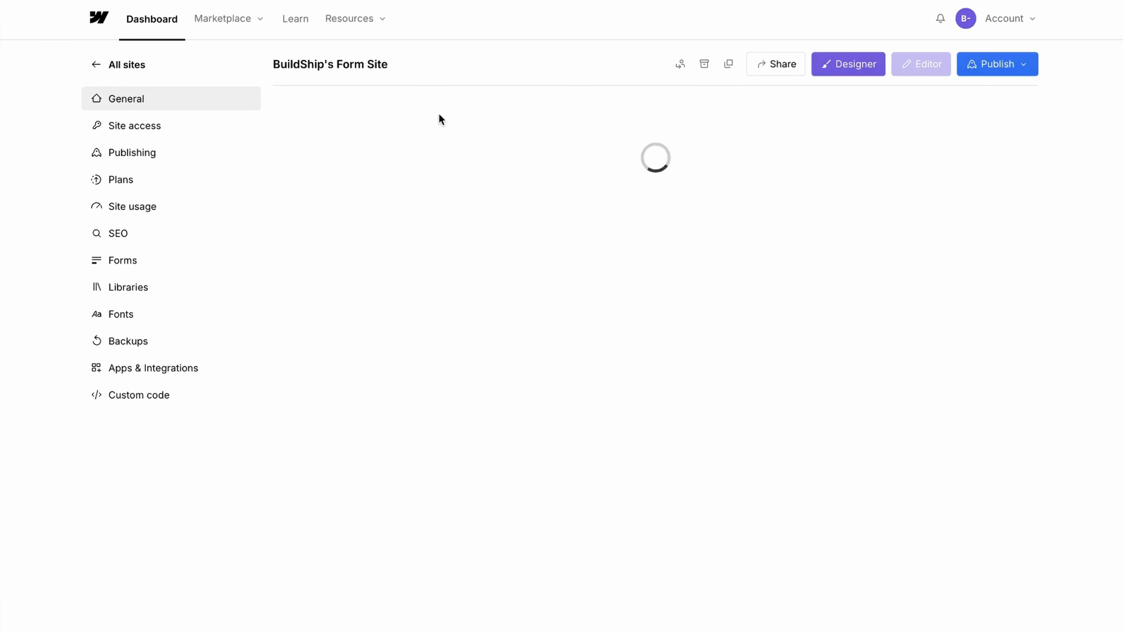
pyautogui.scroll(-20, 504, 245)
pyautogui.scroll(-8, 498, 246)
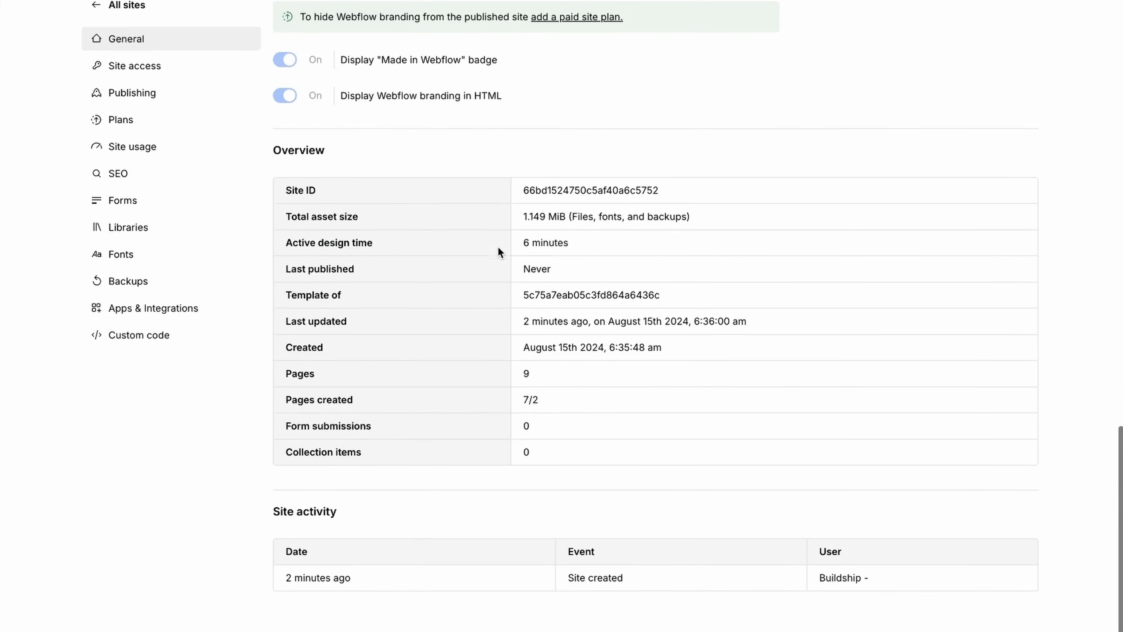
pyautogui.doubleClick(572, 208)
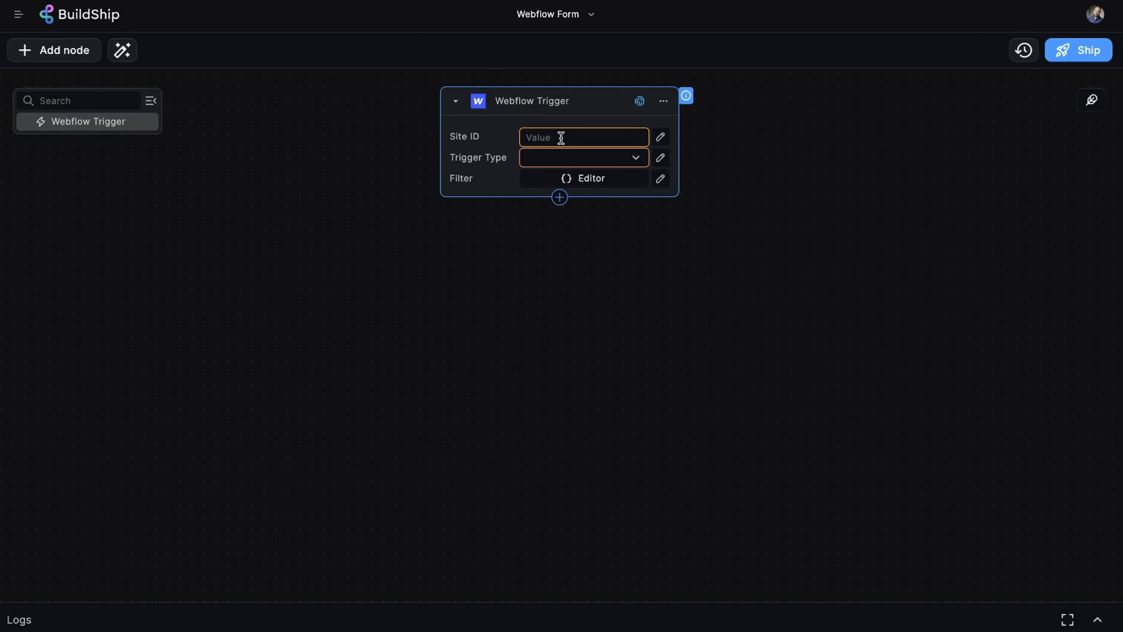
pyautogui.click(561, 137)
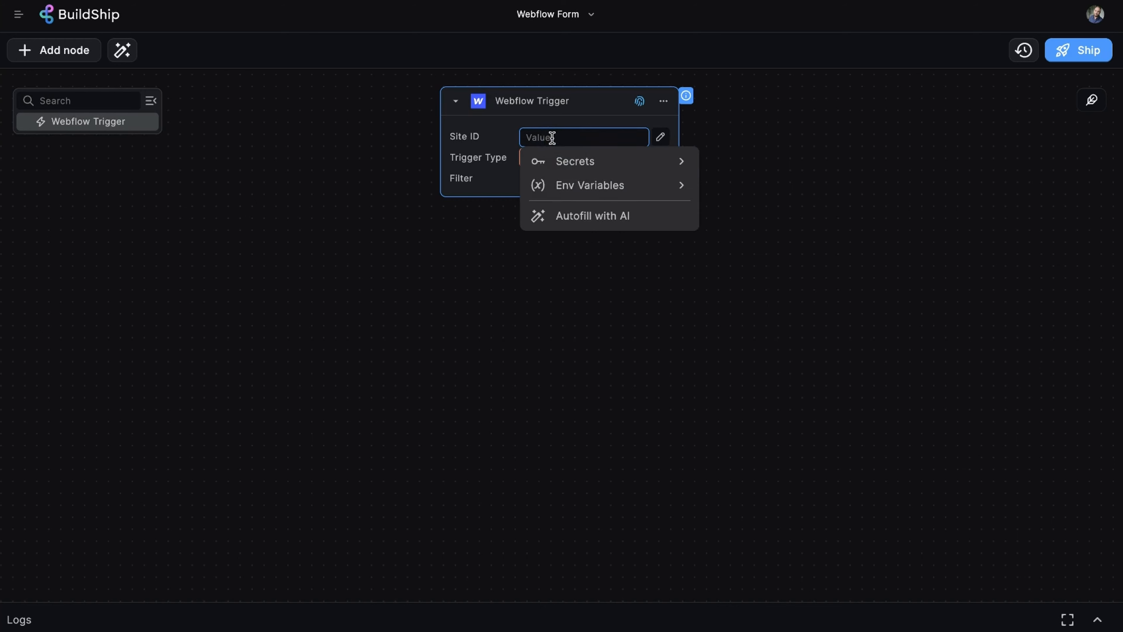
# Paste the Site ID into the Webflow Trigger and set Trigger Type to form_submission.
pyautogui.hotkey('ctrl', 'v')
pyautogui.click(768, 112)
pyautogui.click(616, 158)
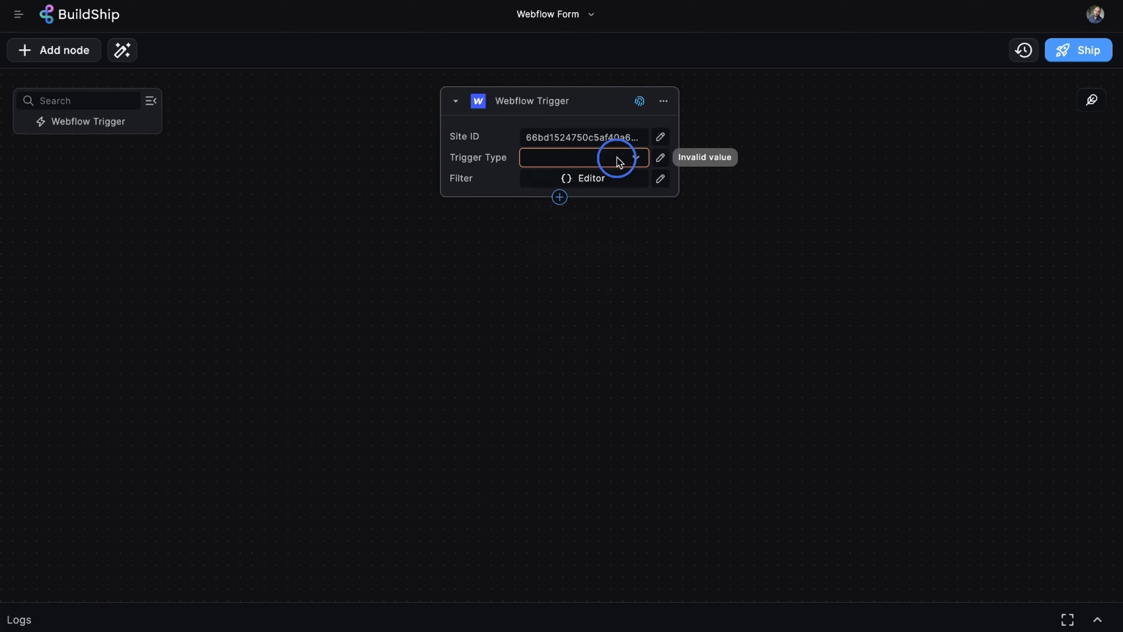
pyautogui.click(574, 184)
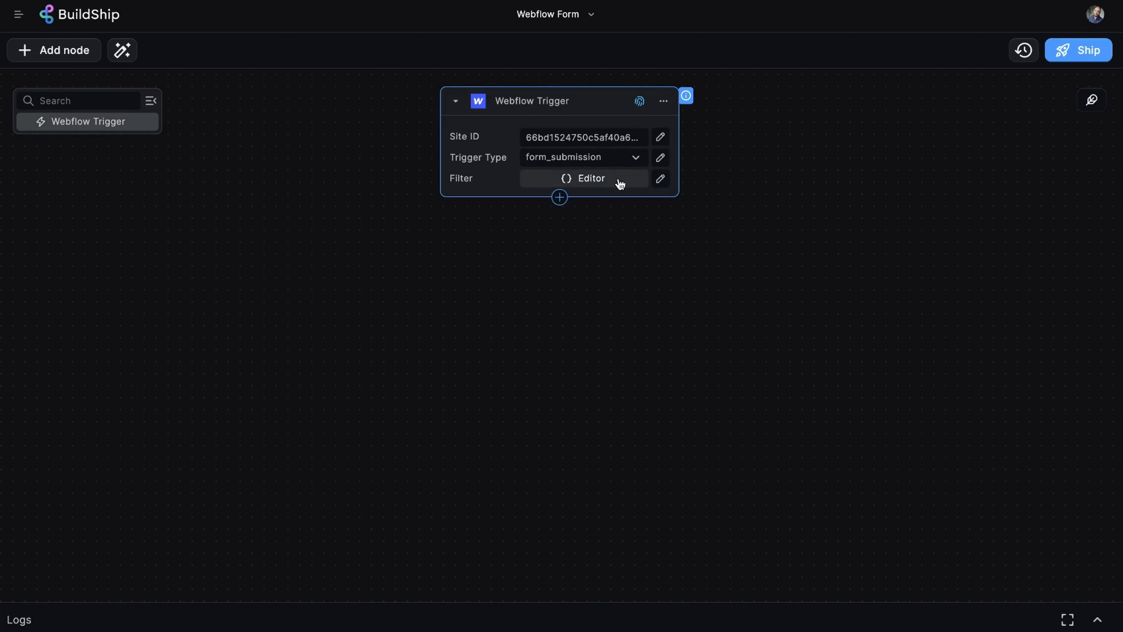
# Leave the Filter code unchanged and ship the workflow.
pyautogui.click(604, 181)
pyautogui.click(602, 239)
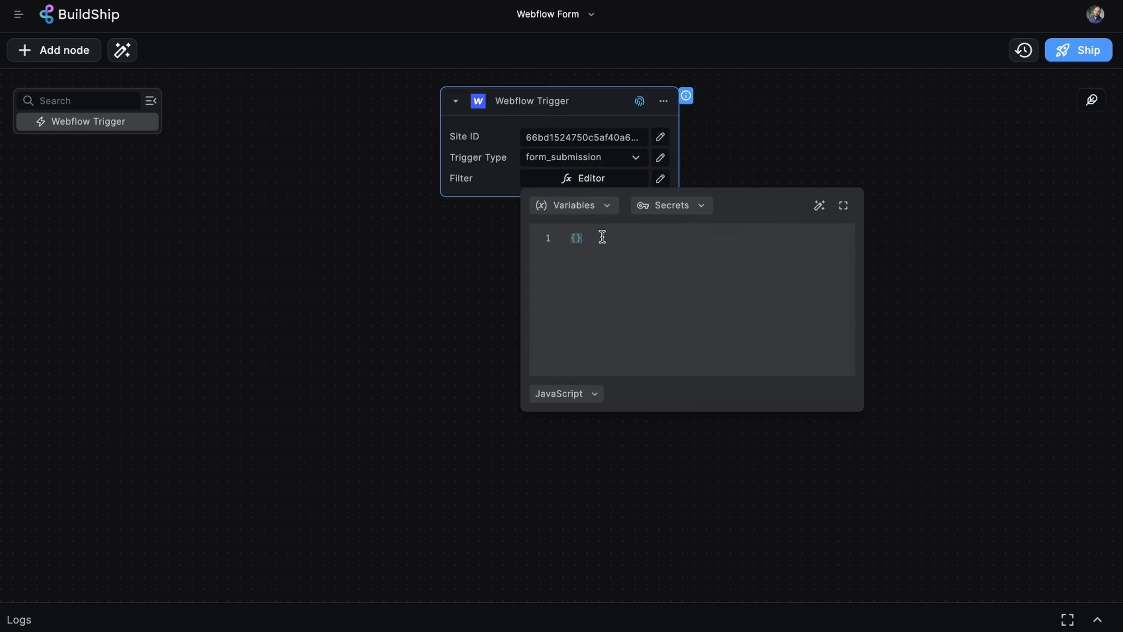
pyautogui.click(728, 150)
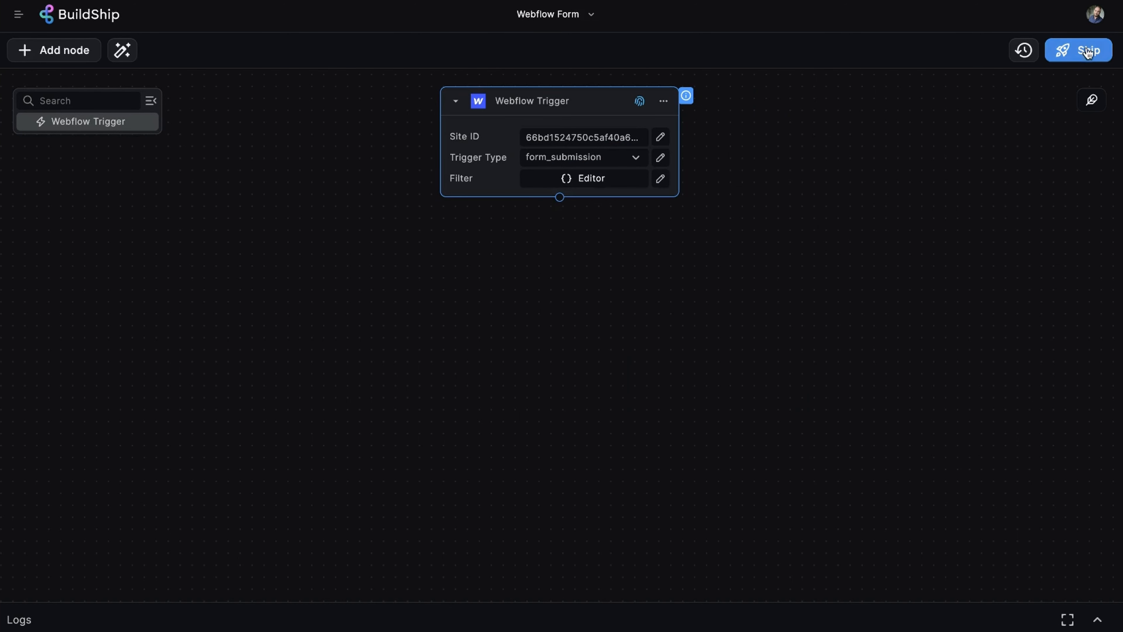
pyautogui.click(1074, 50)
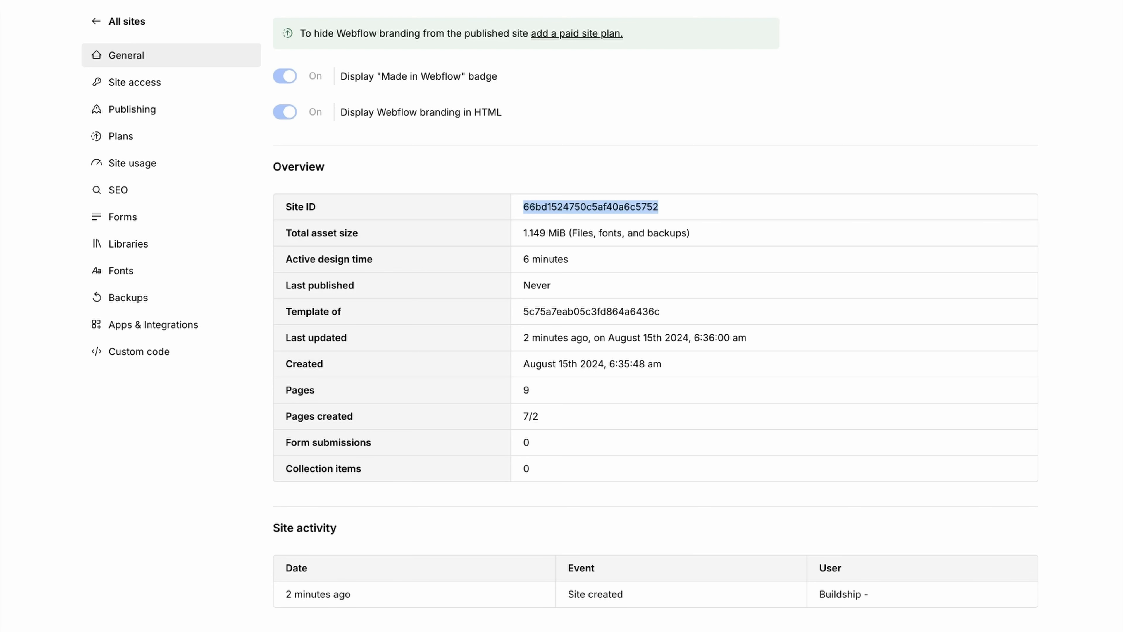
# Review the BuildShip form-submission webhook URL under the site's Apps & Integrations Webhooks.
pyautogui.click(167, 326)
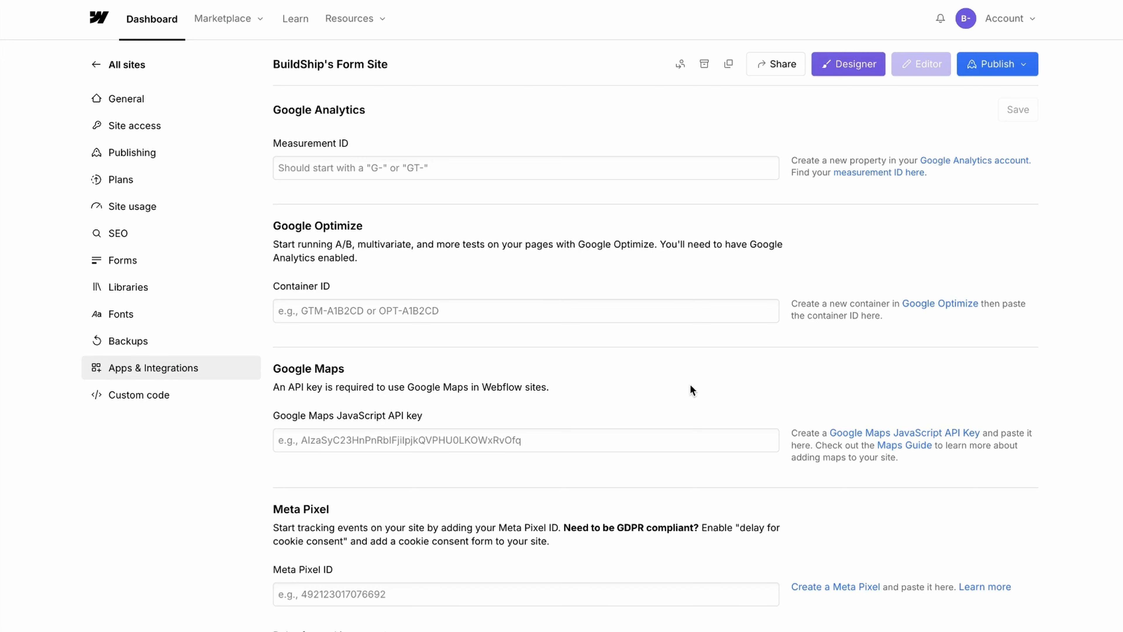
pyautogui.scroll(-10, 690, 387)
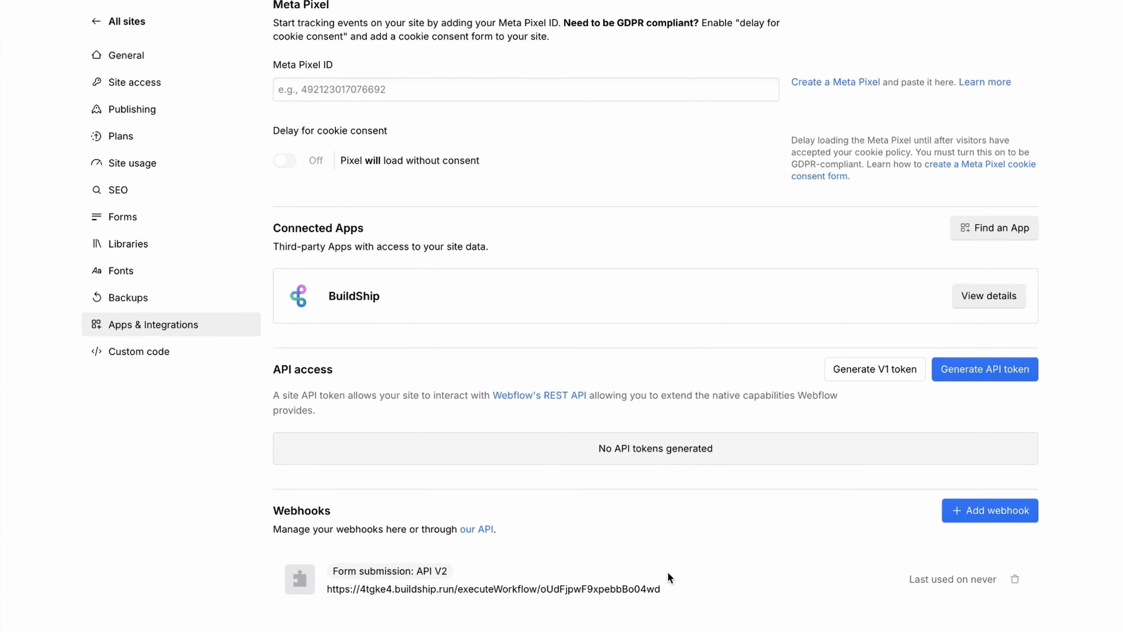
pyautogui.moveTo(677, 586); pyautogui.dragTo(318, 592)
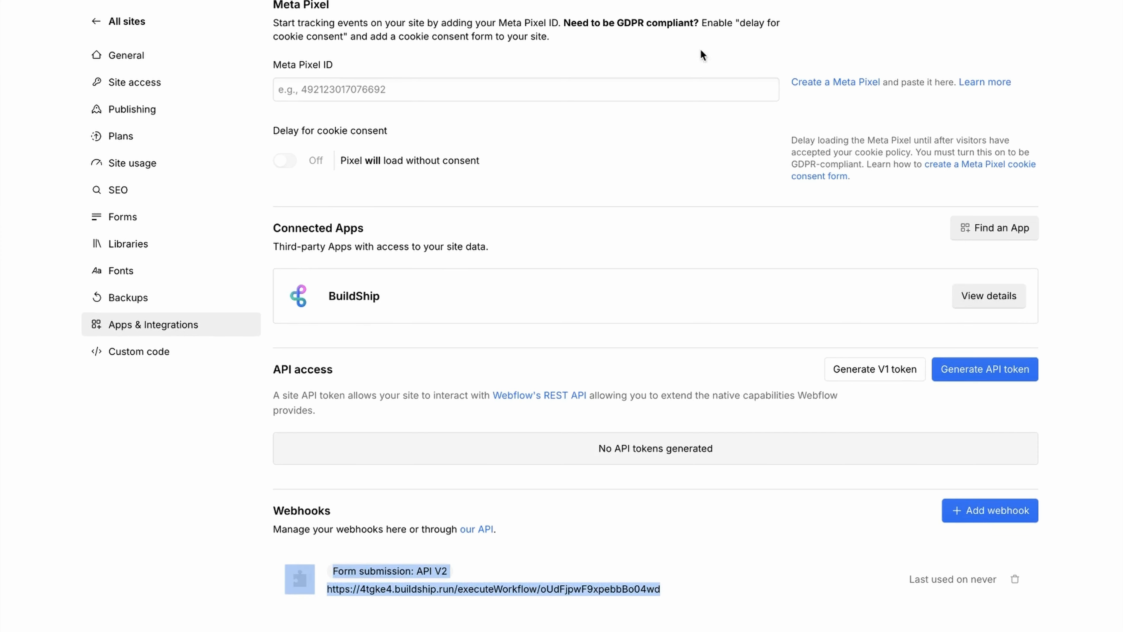
pyautogui.scroll(10, 774, 87)
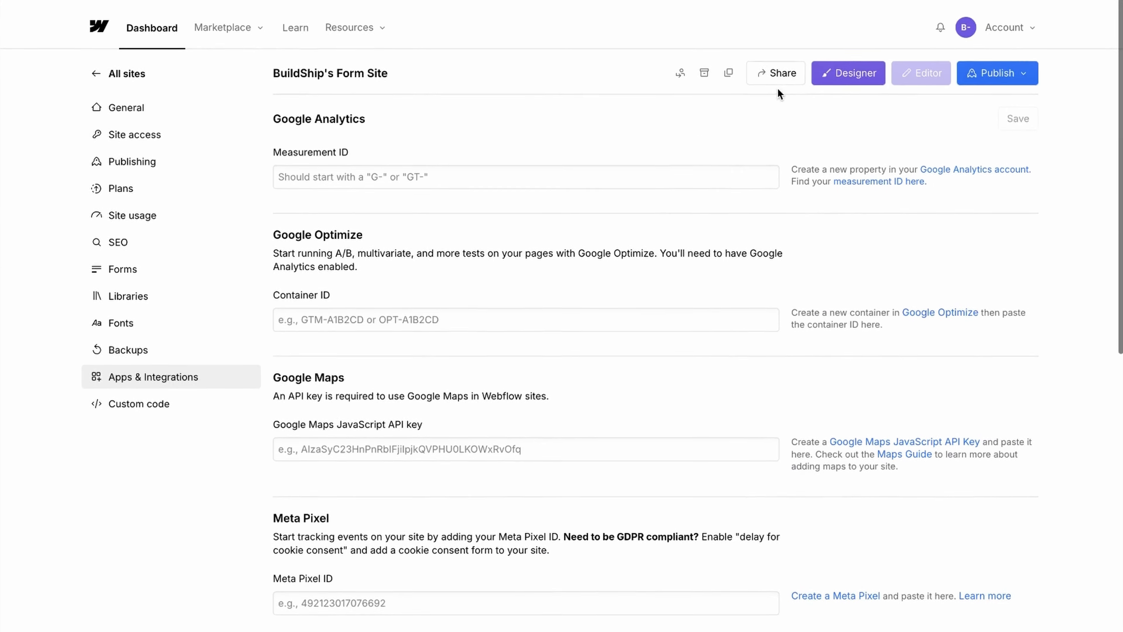
# Publish the Form Site to the buildships-form-site.webflow.io staging domain.
pyautogui.click(1027, 70)
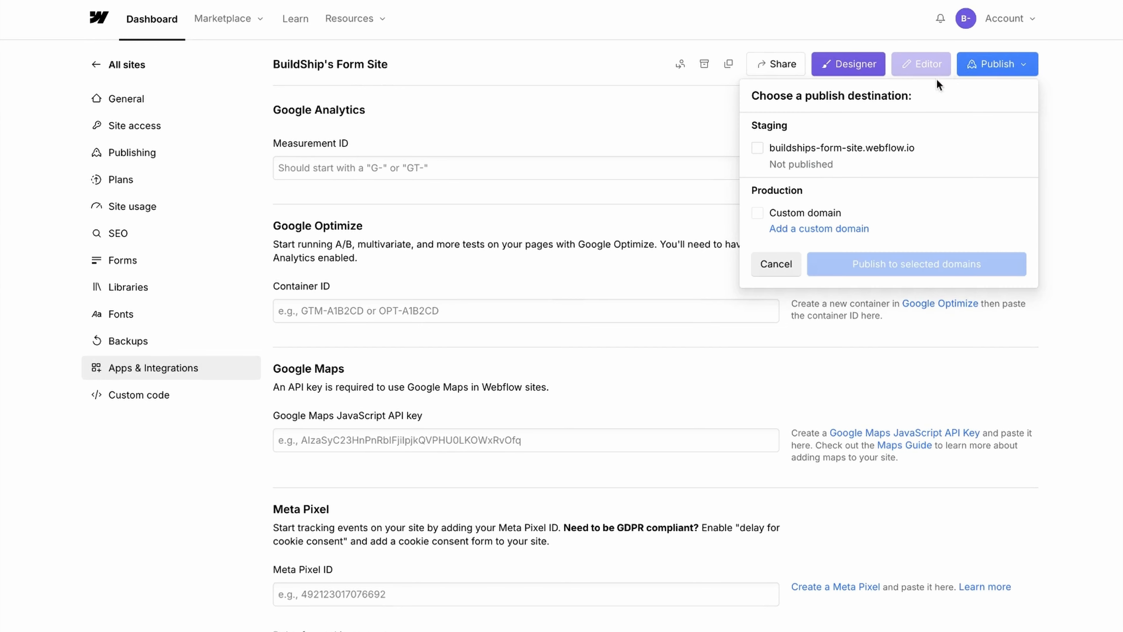
pyautogui.click(758, 148)
pyautogui.click(951, 263)
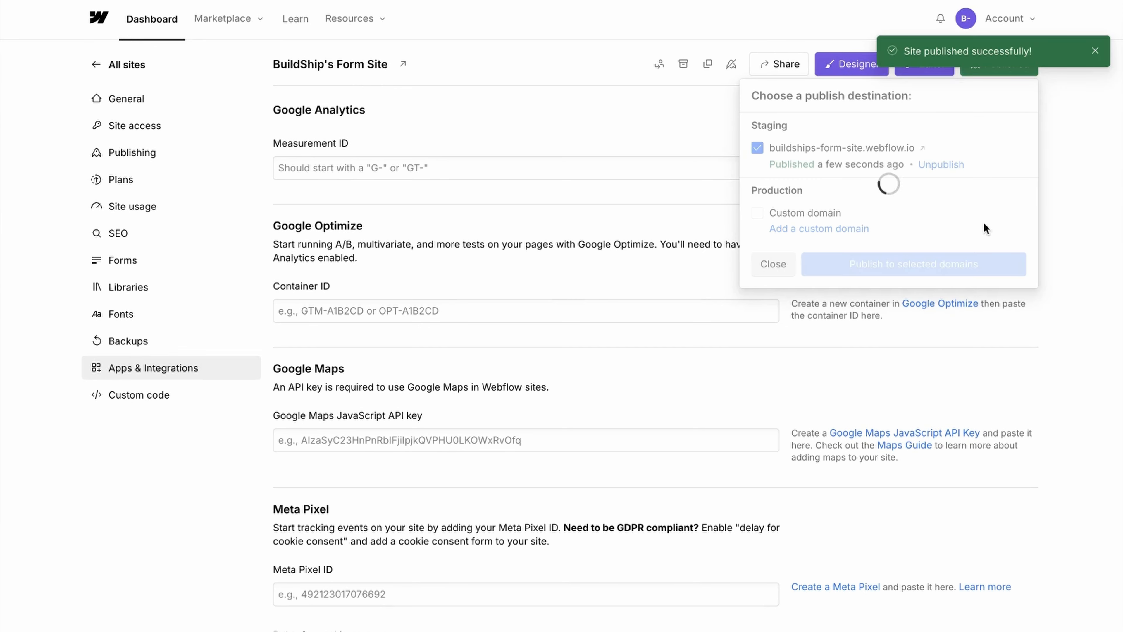
# On the live staging site, fill the contact form's Name and Email with saved entries.
pyautogui.click(919, 148)
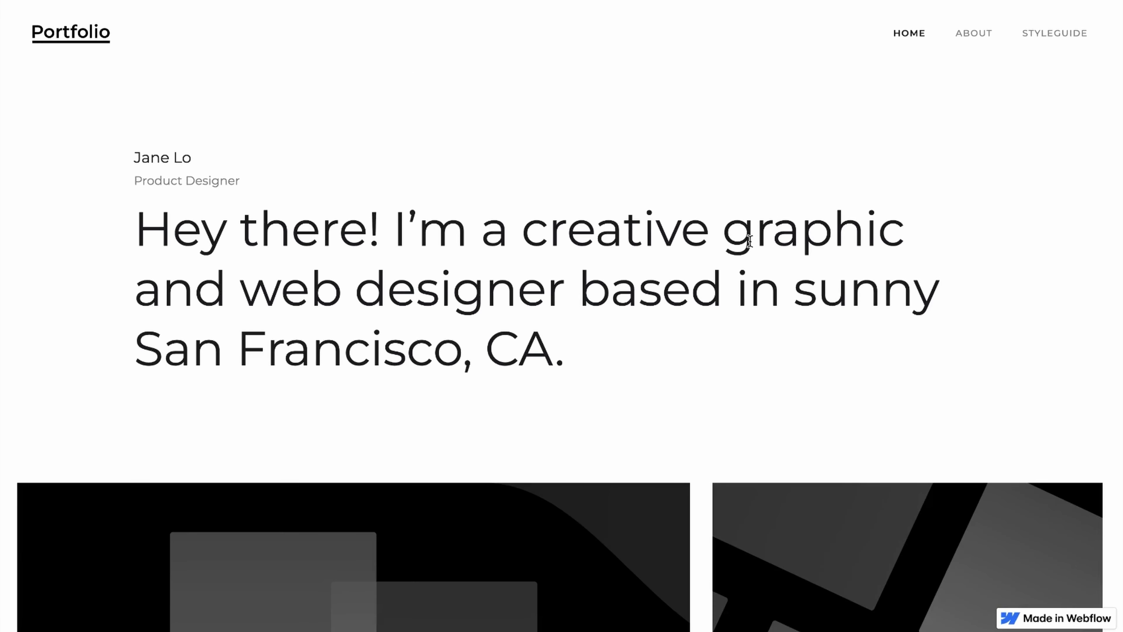
pyautogui.scroll(-5, 752, 248)
pyautogui.scroll(-10, 752, 249)
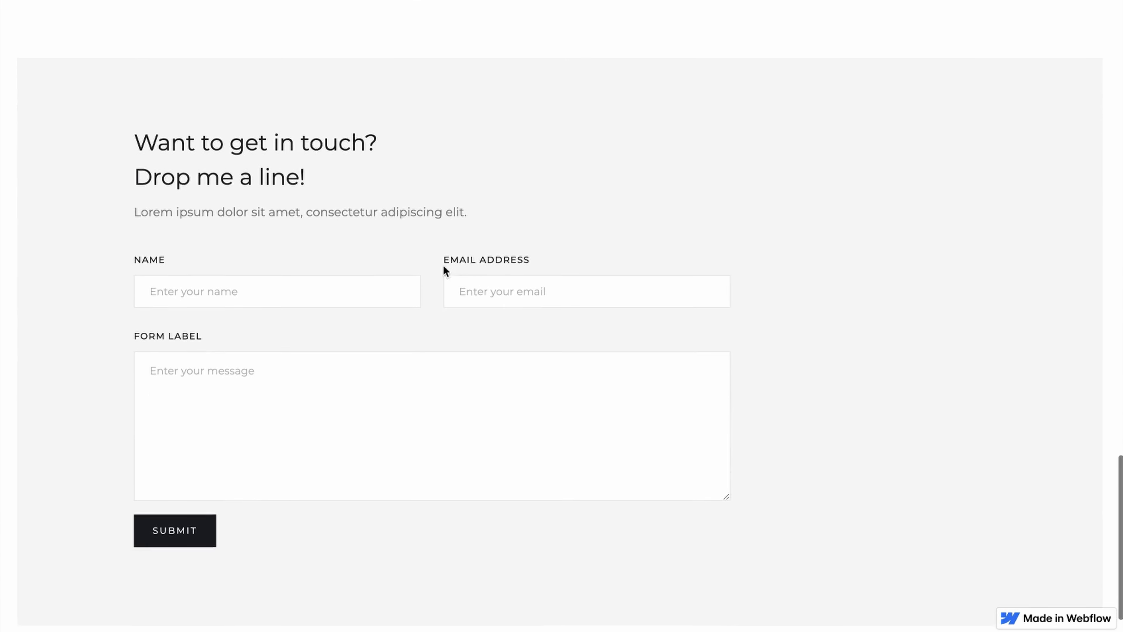
pyautogui.click(315, 285)
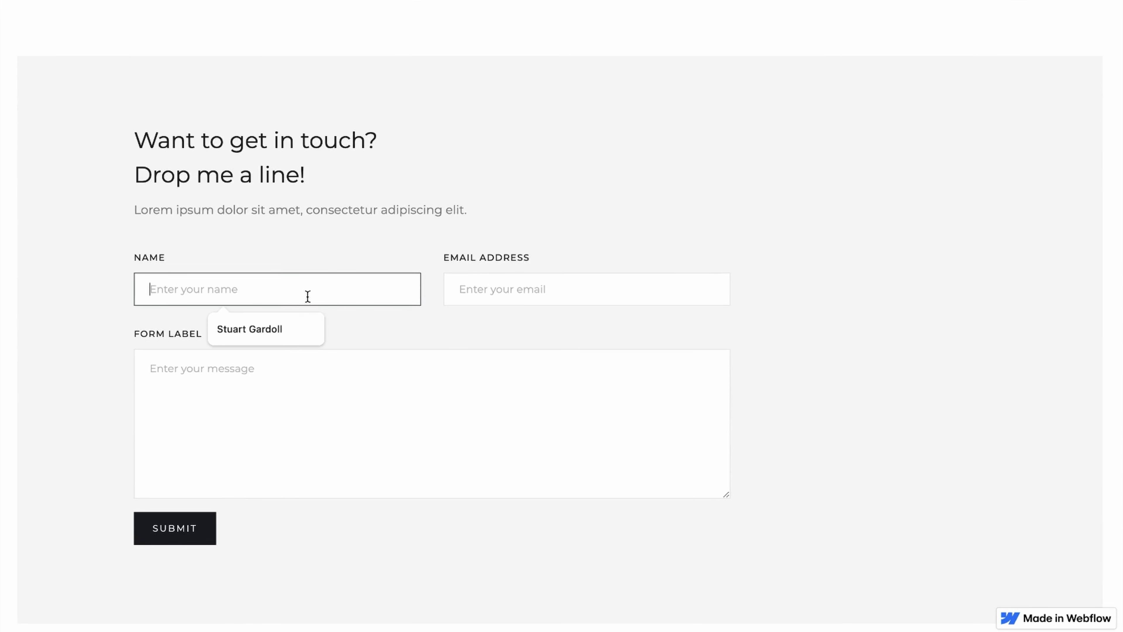
pyautogui.click(267, 326)
pyautogui.click(486, 292)
pyautogui.click(583, 335)
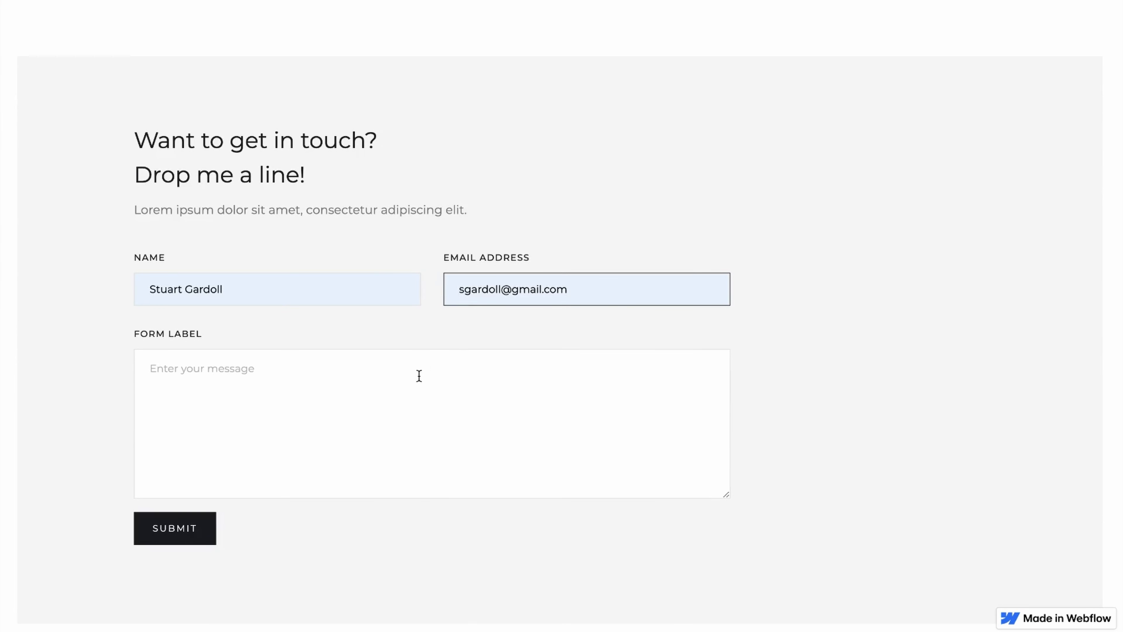
# Enter the message 'This is a test message' and submit the contact form.
pyautogui.click(420, 373)
pyautogui.write('This is a test message')
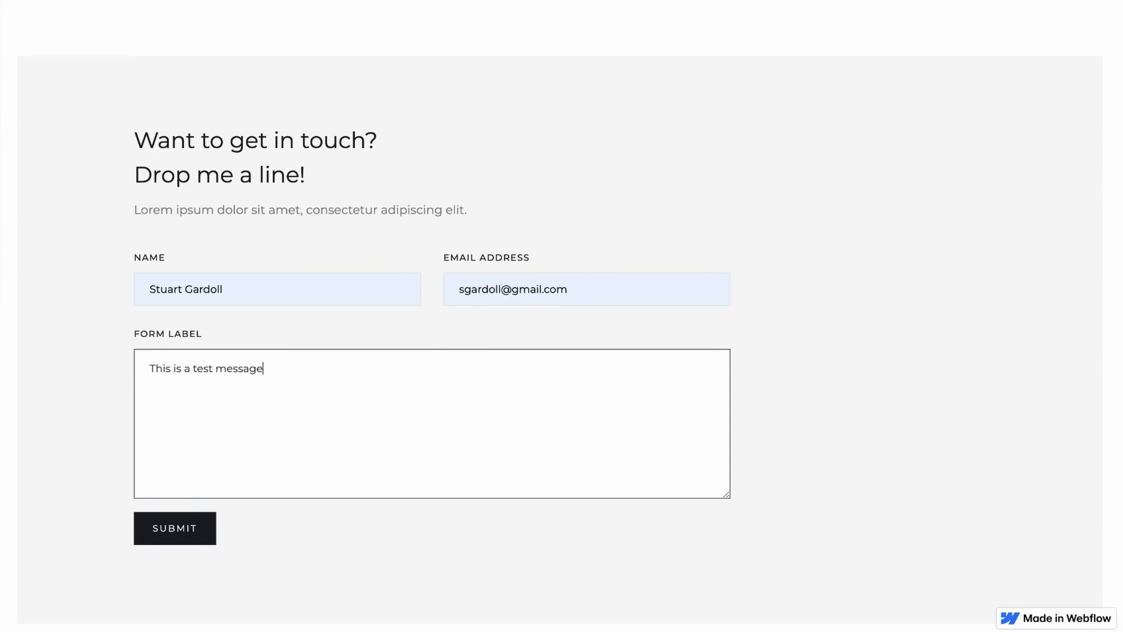
pyautogui.click(171, 533)
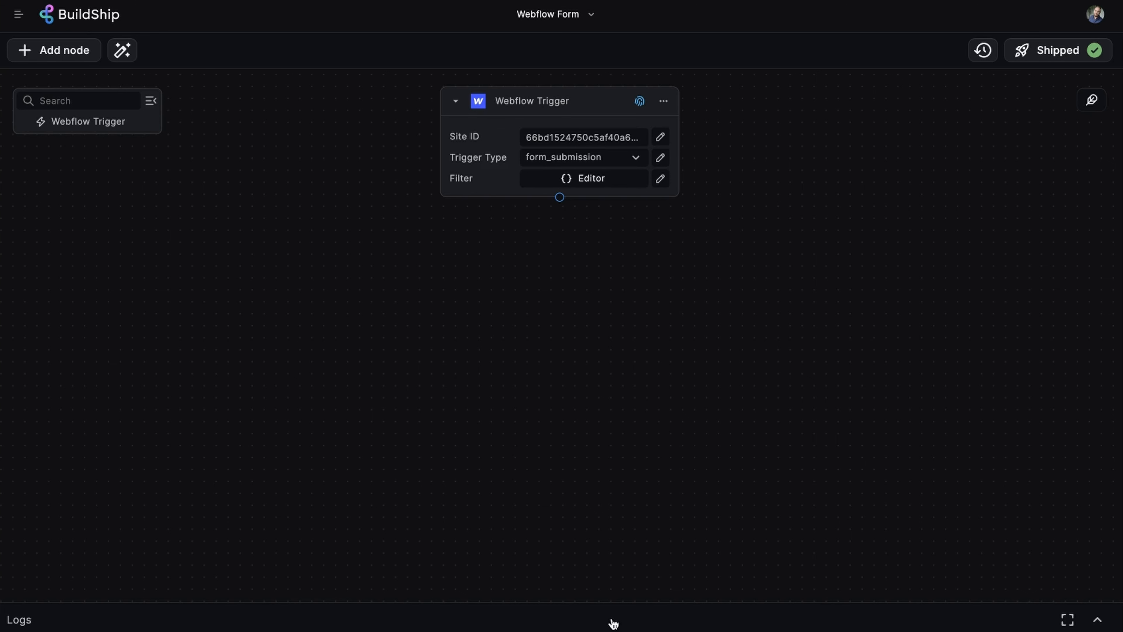
pyautogui.click(611, 622)
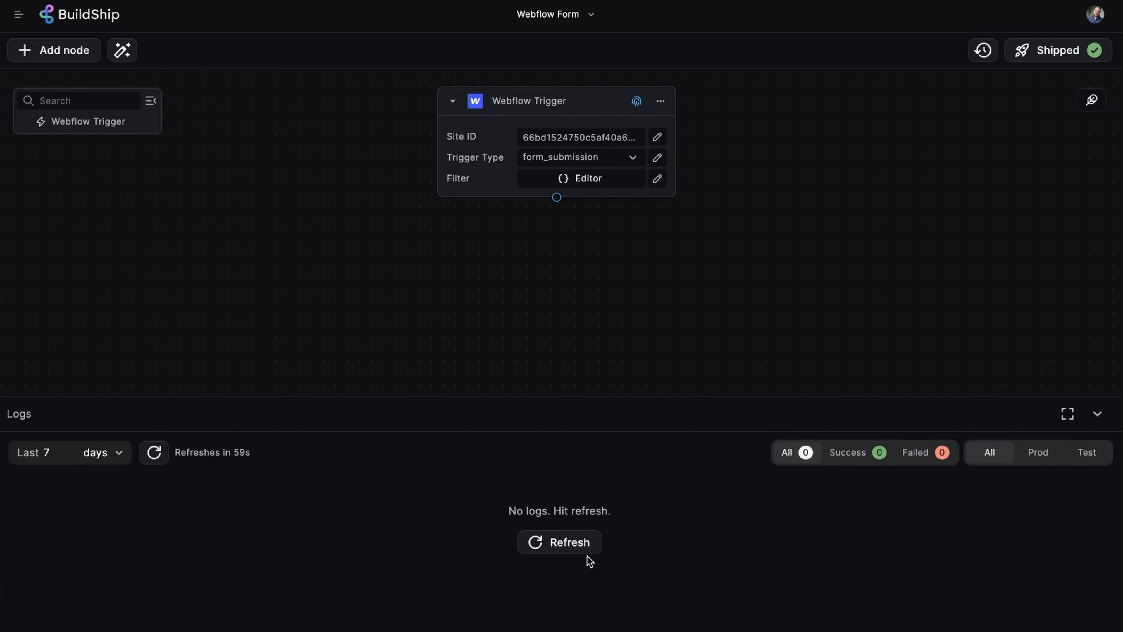
# Refresh the logs, expand the latest Success run full screen, and open the webflow-trigger output and headers.
pyautogui.click(582, 542)
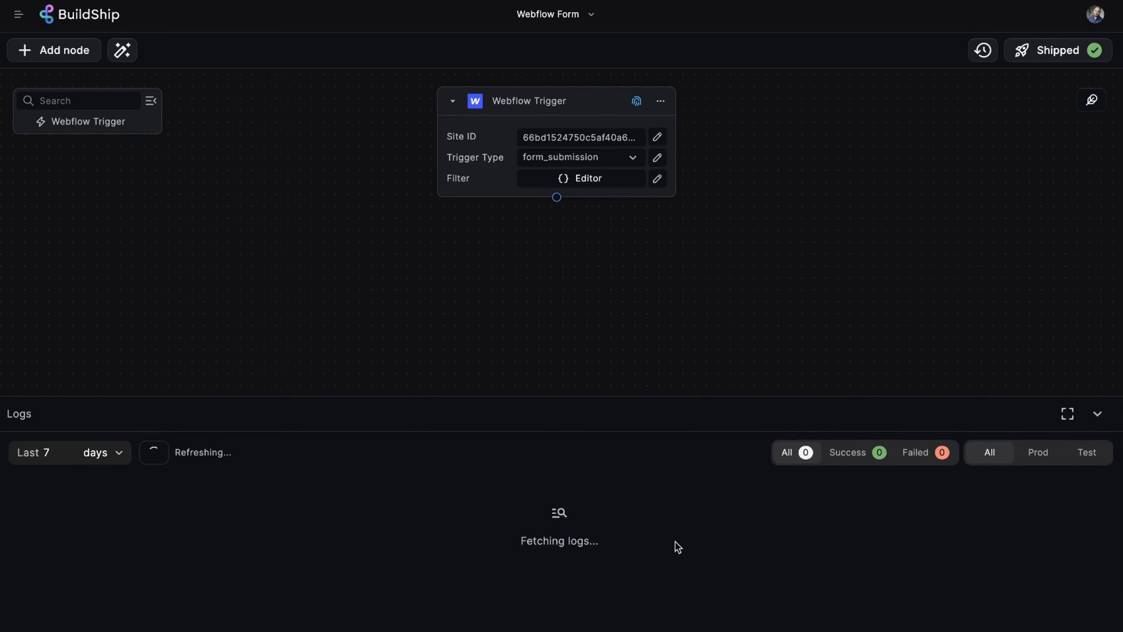
pyautogui.click(395, 495)
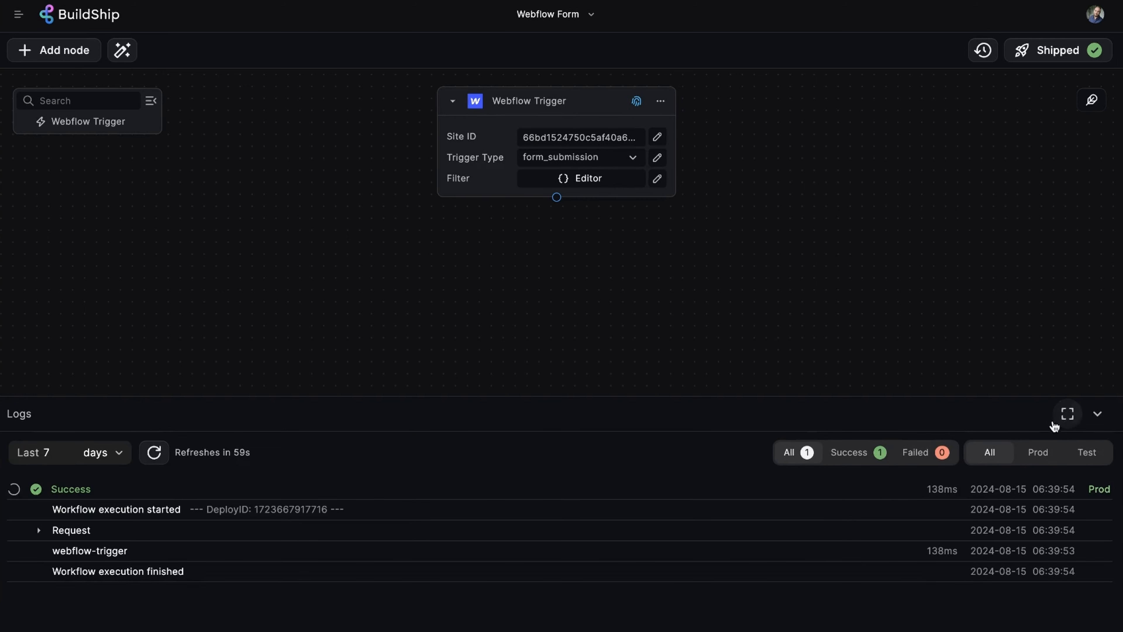
pyautogui.click(1068, 414)
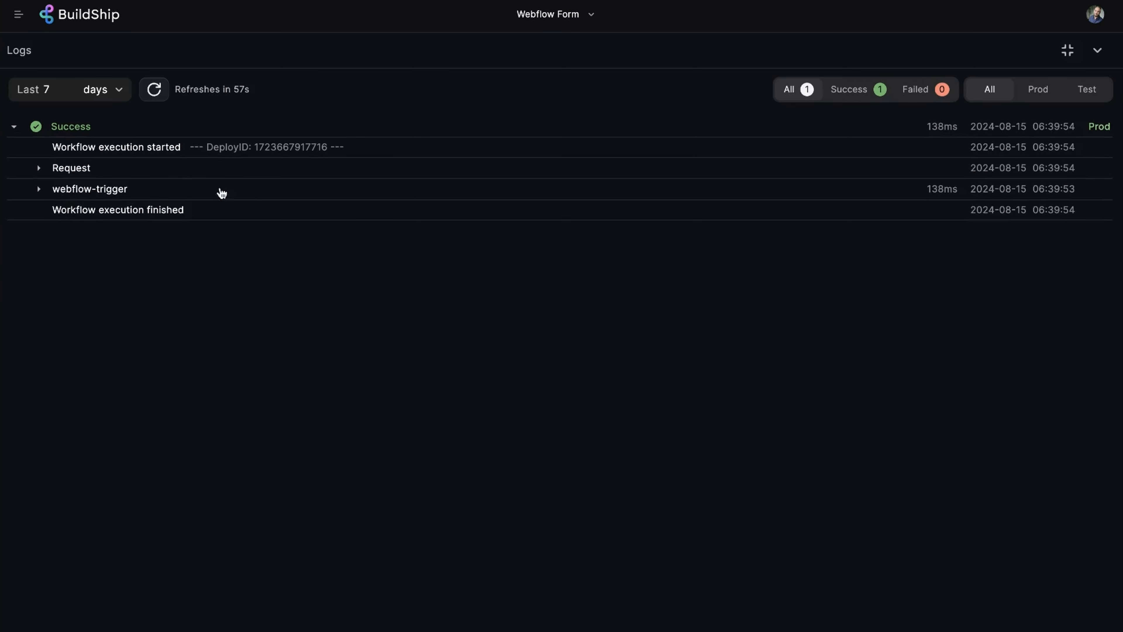
pyautogui.click(182, 190)
pyautogui.click(113, 213)
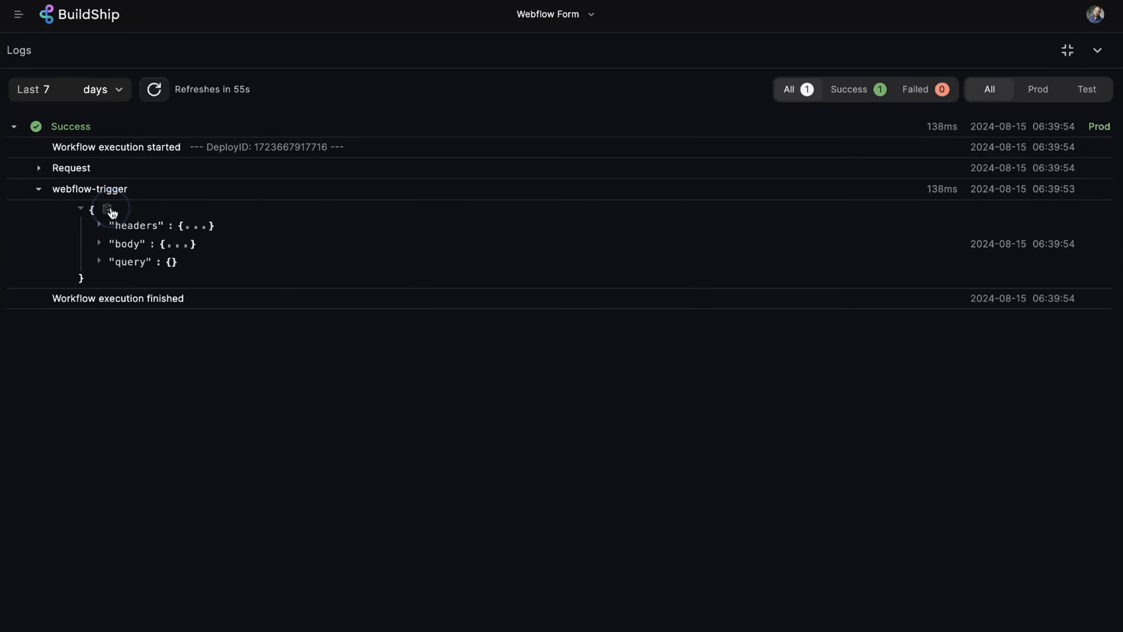
pyautogui.click(191, 226)
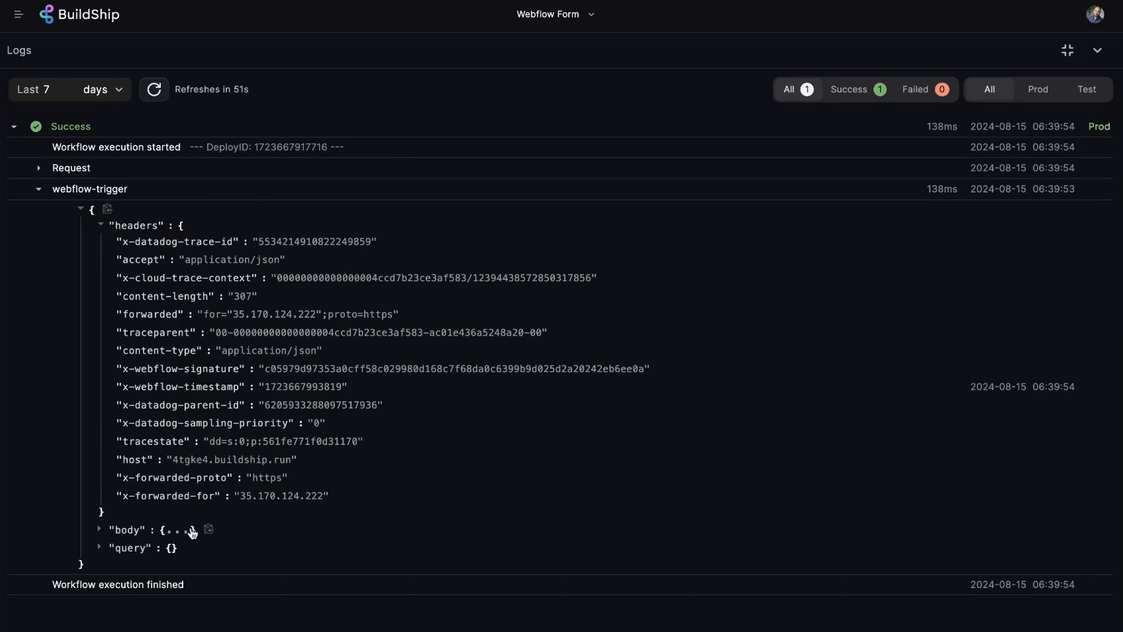
# Expand body > payload > data and highlight the submitted Email, Name and Message values.
pyautogui.click(193, 533)
pyautogui.scroll(-1, 336, 519)
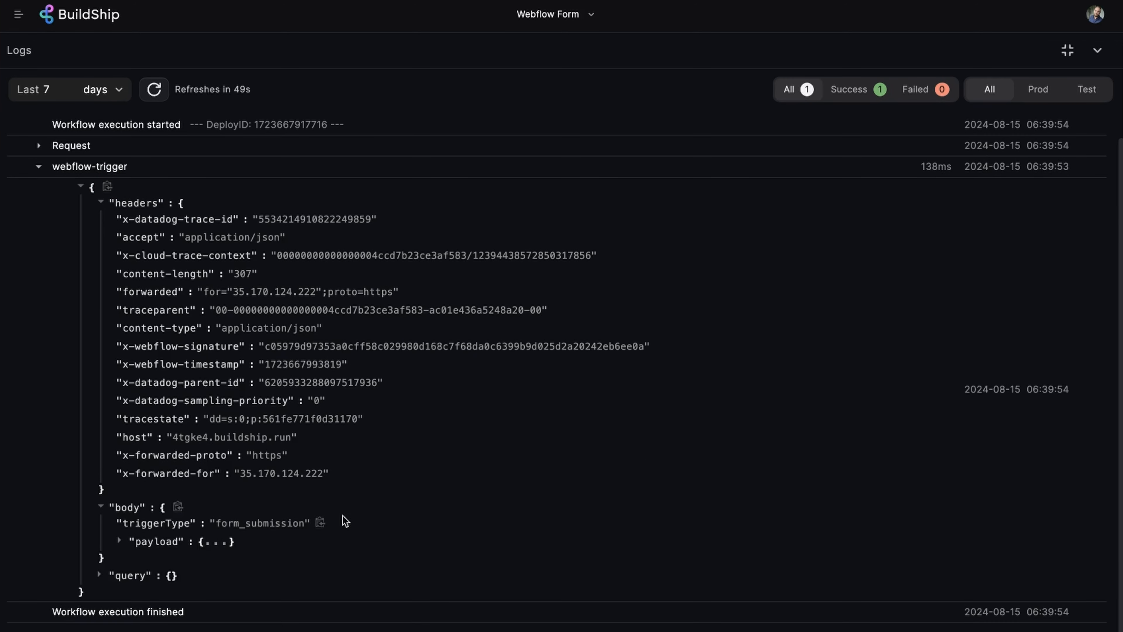
pyautogui.click(215, 547)
pyautogui.scroll(-3, 310, 542)
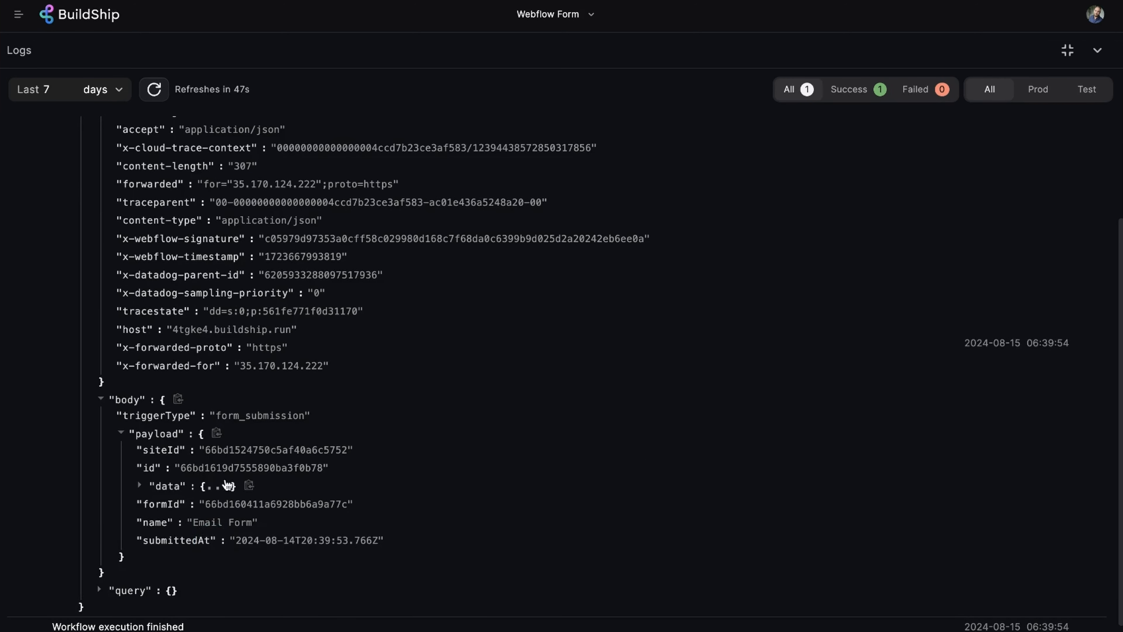
pyautogui.click(218, 487)
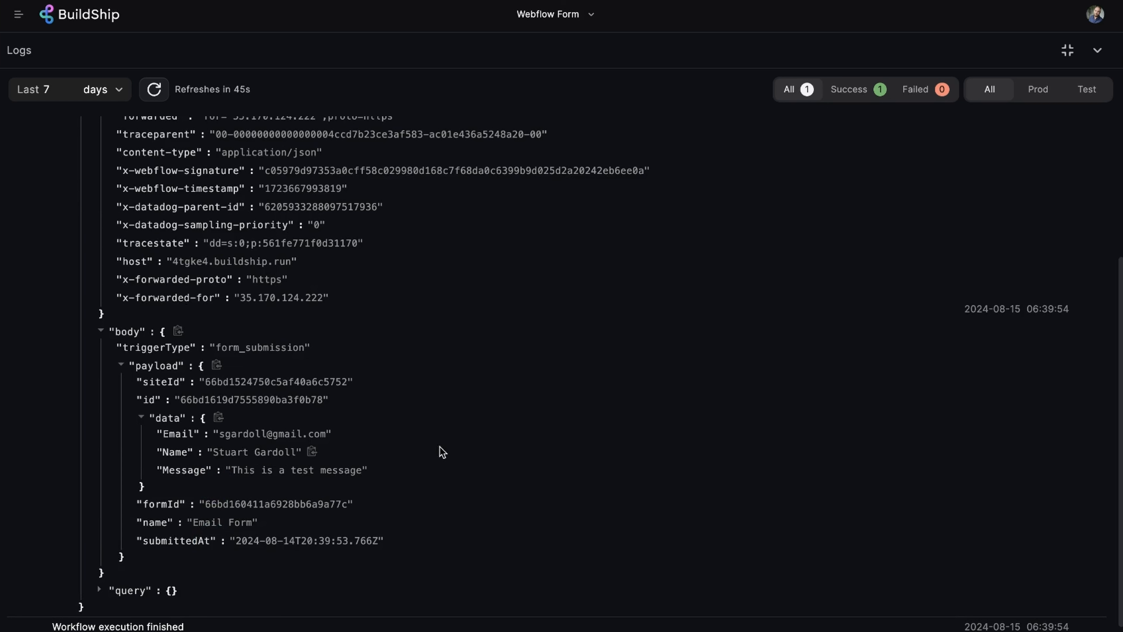
pyautogui.moveTo(330, 434); pyautogui.dragTo(164, 435)
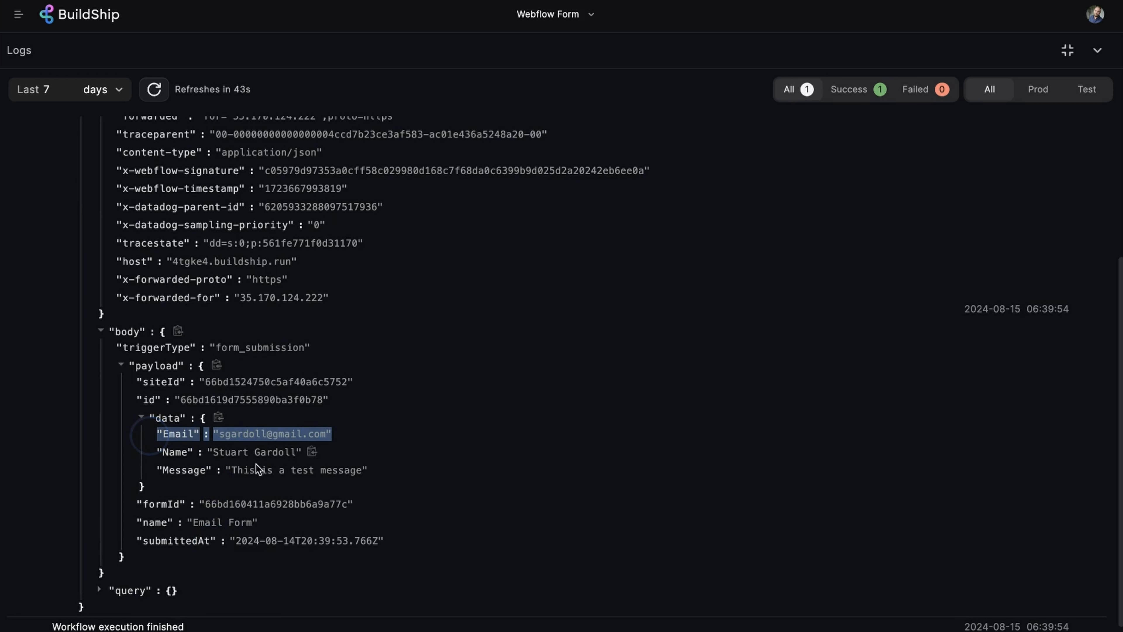
pyautogui.moveTo(336, 453); pyautogui.dragTo(144, 454)
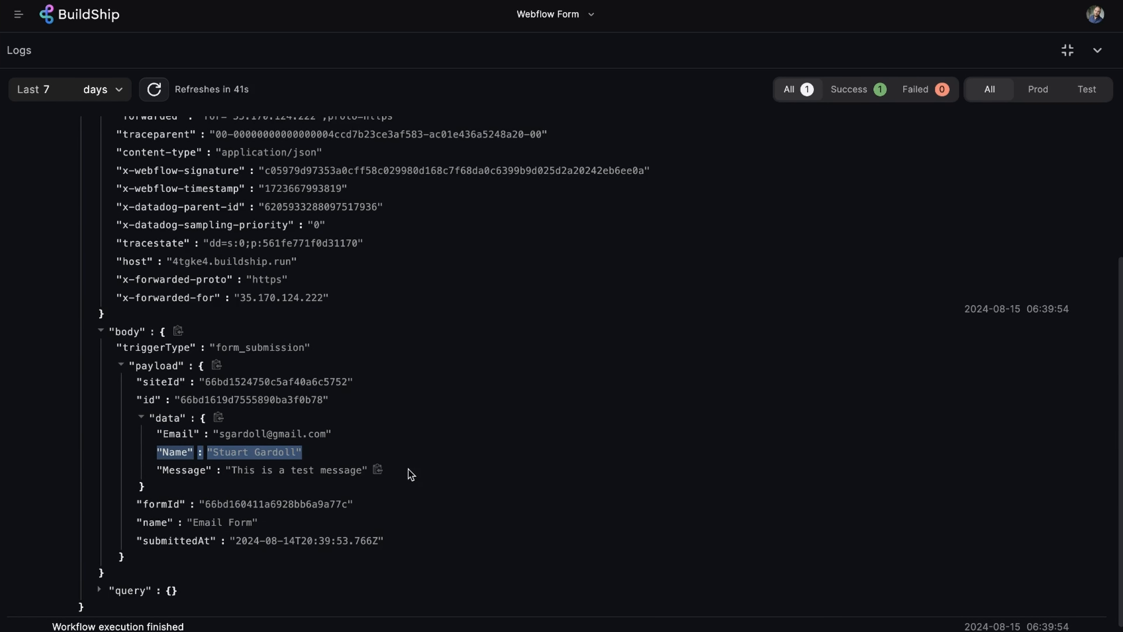
pyautogui.moveTo(399, 471); pyautogui.dragTo(143, 469)
# Open the Nodes library after the Webflow trigger and expand Apollo under Integrations.
pyautogui.click(1098, 51)
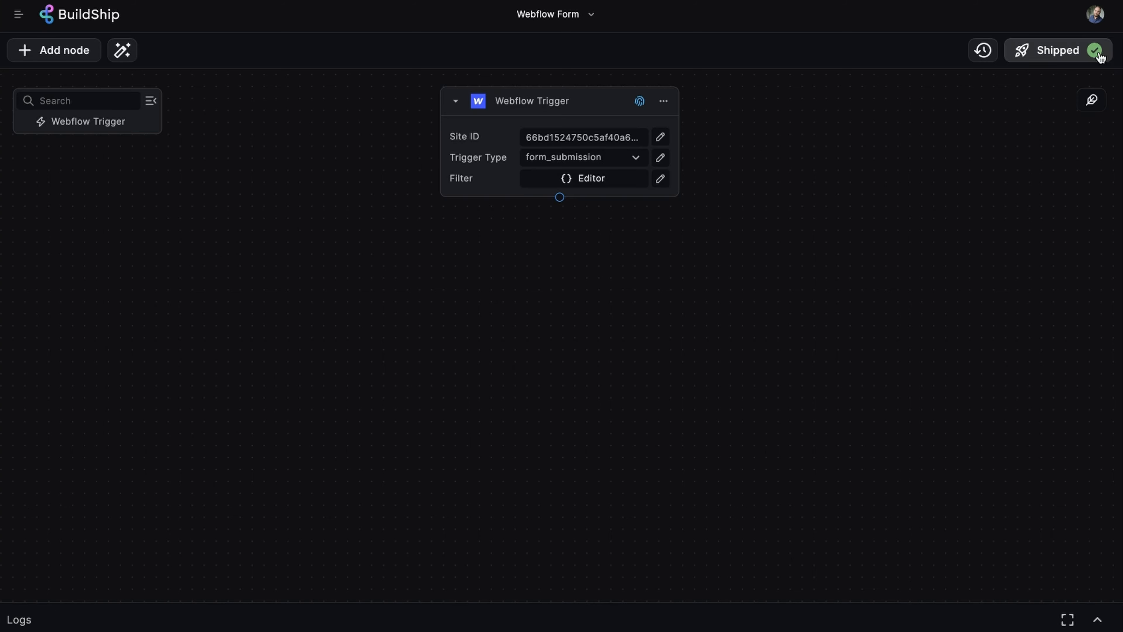
pyautogui.click(560, 197)
pyautogui.scroll(-4, 619, 456)
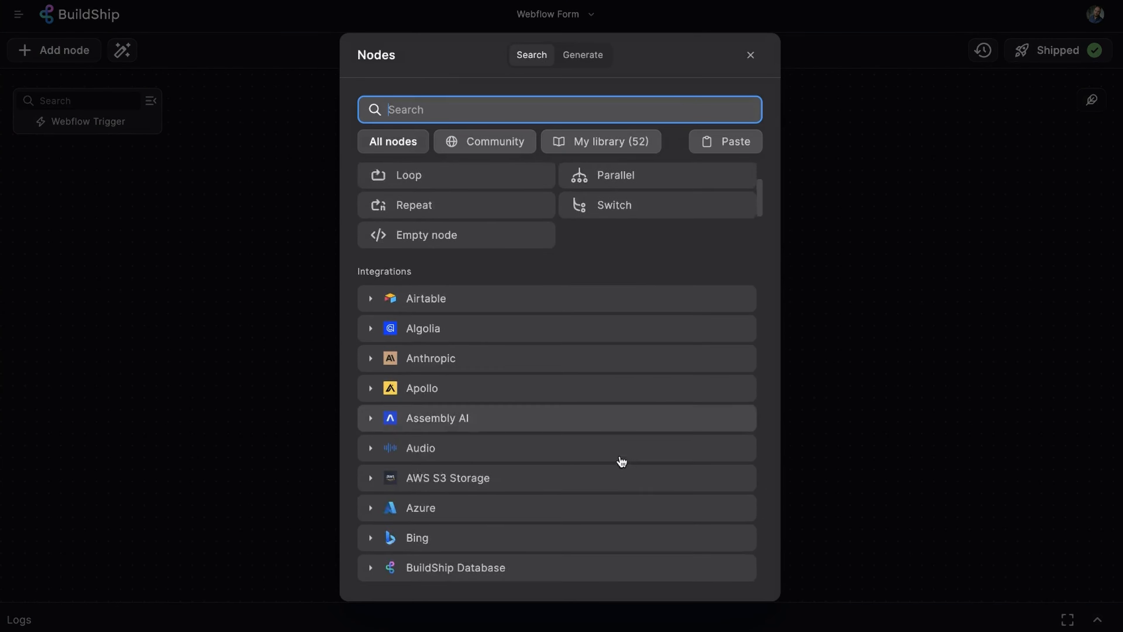
pyautogui.scroll(-2, 632, 217)
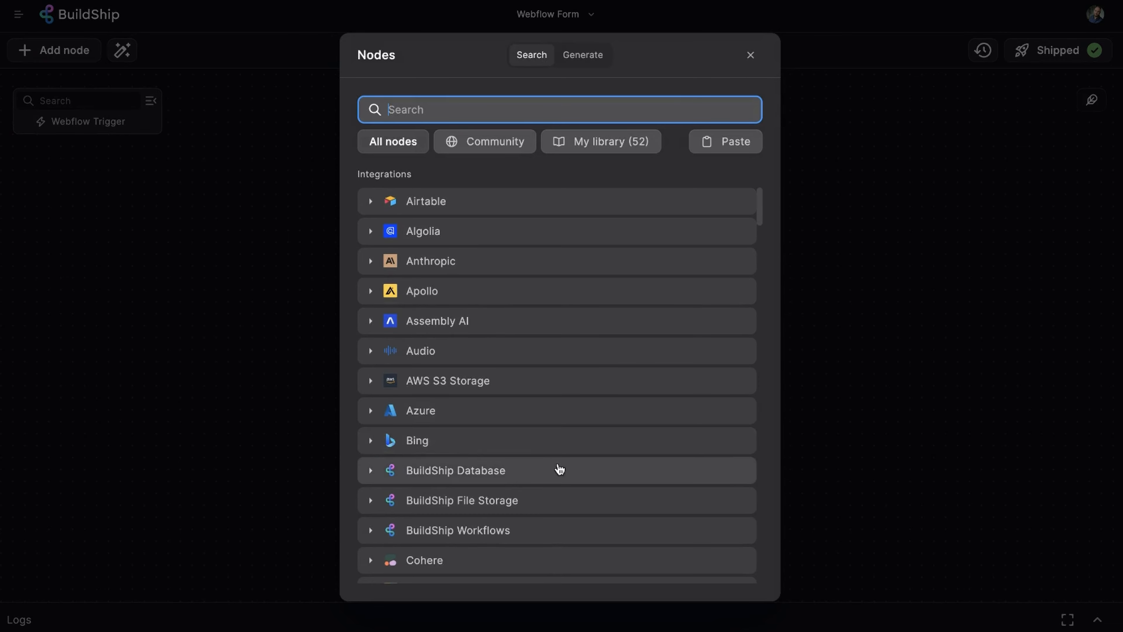
pyautogui.scroll(-5, 580, 432)
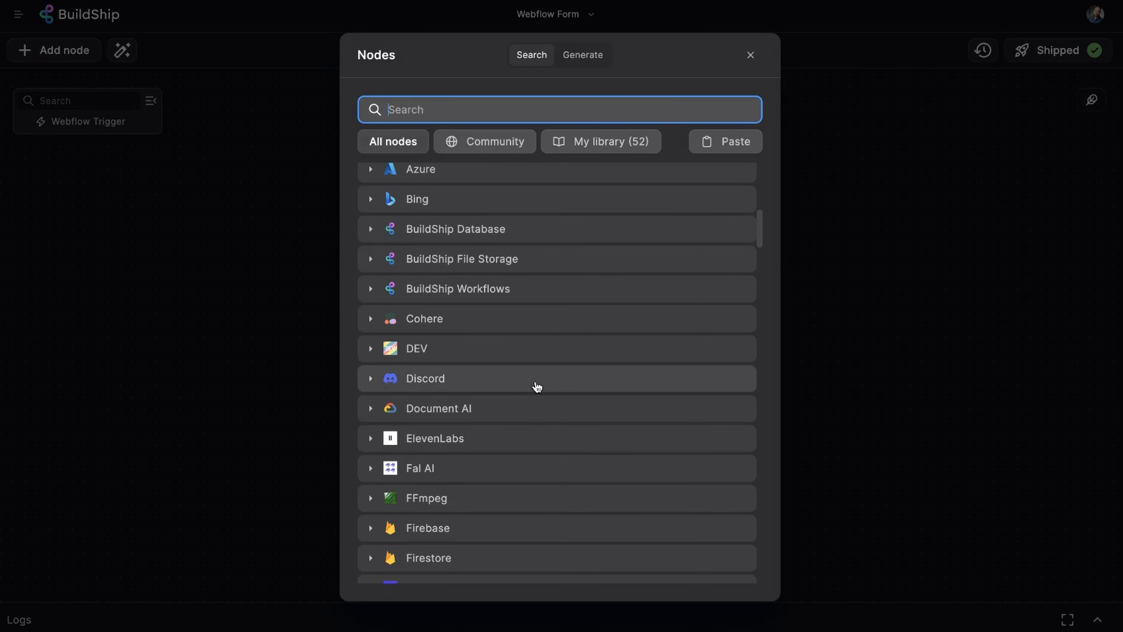
pyautogui.scroll(-9, 537, 381)
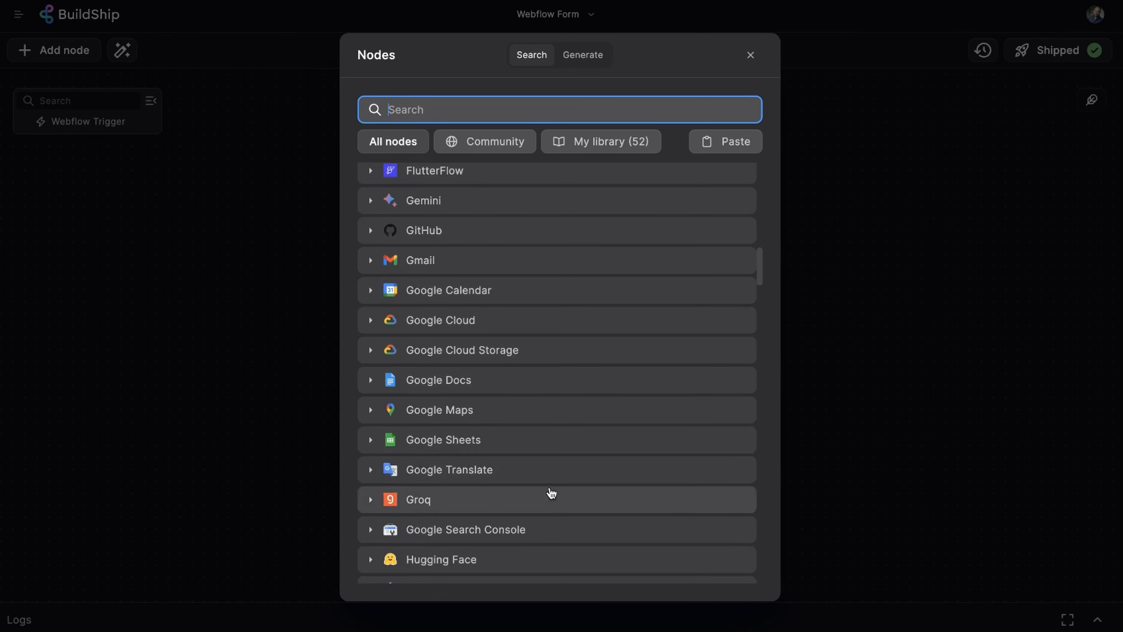
pyautogui.scroll(-6, 550, 493)
pyautogui.scroll(-3, 555, 498)
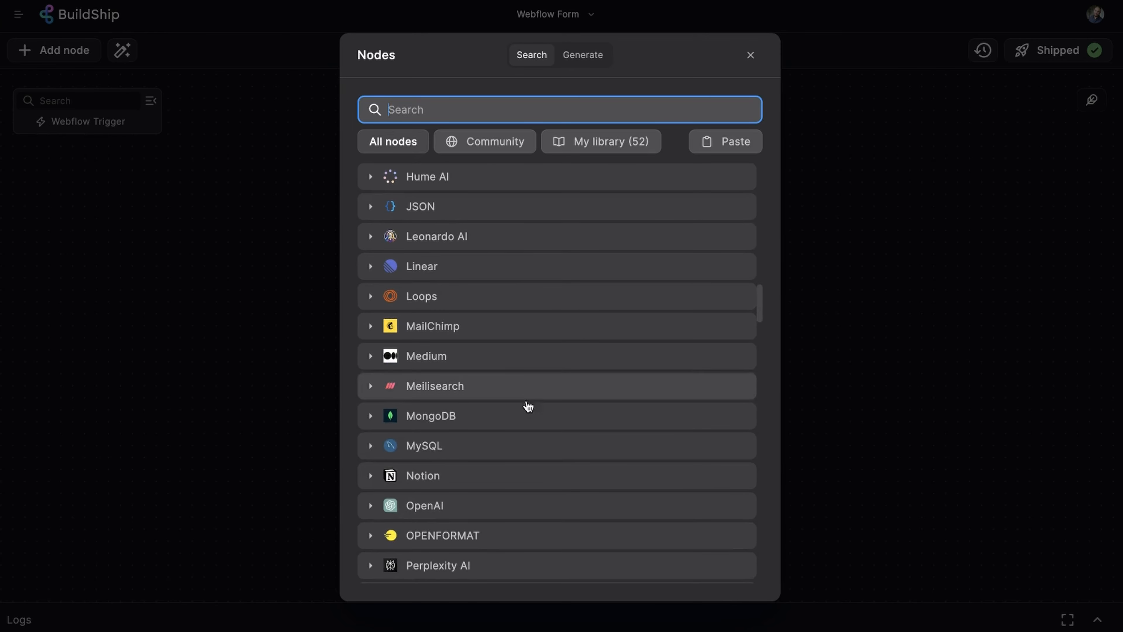
pyautogui.scroll(-9, 531, 478)
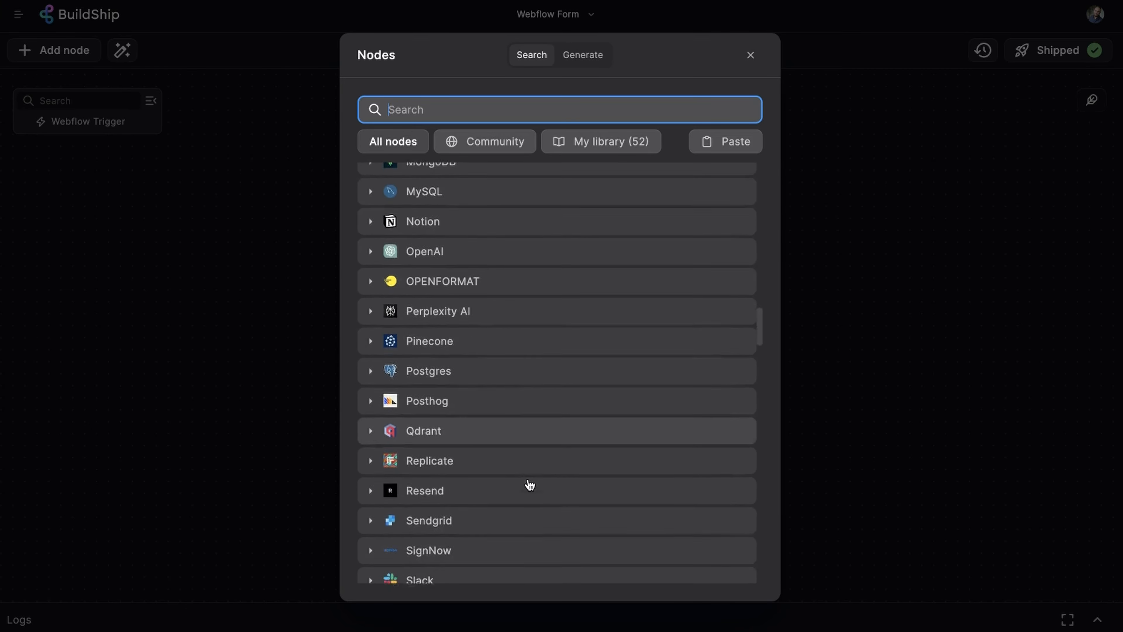
pyautogui.scroll(-8, 531, 485)
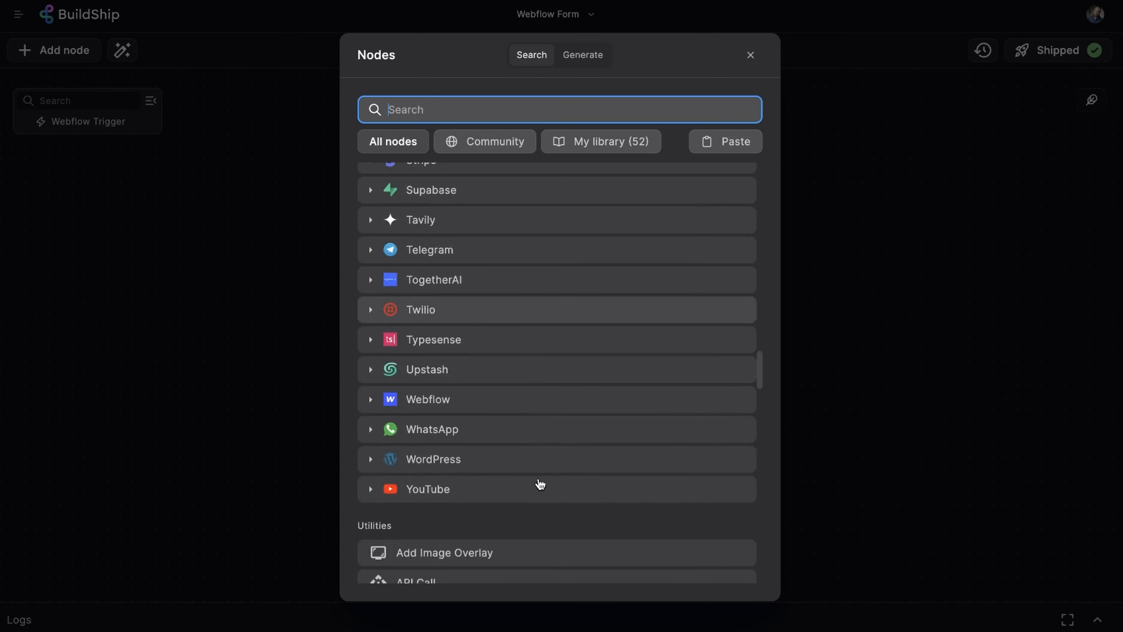
pyautogui.click(561, 198)
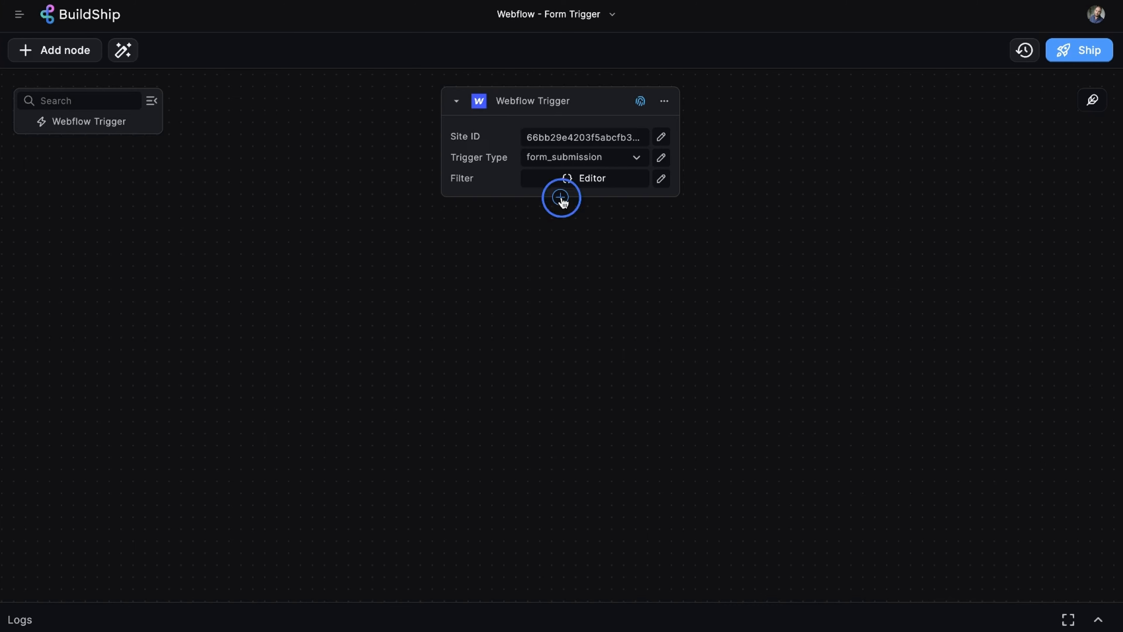
pyautogui.scroll(-5, 521, 253)
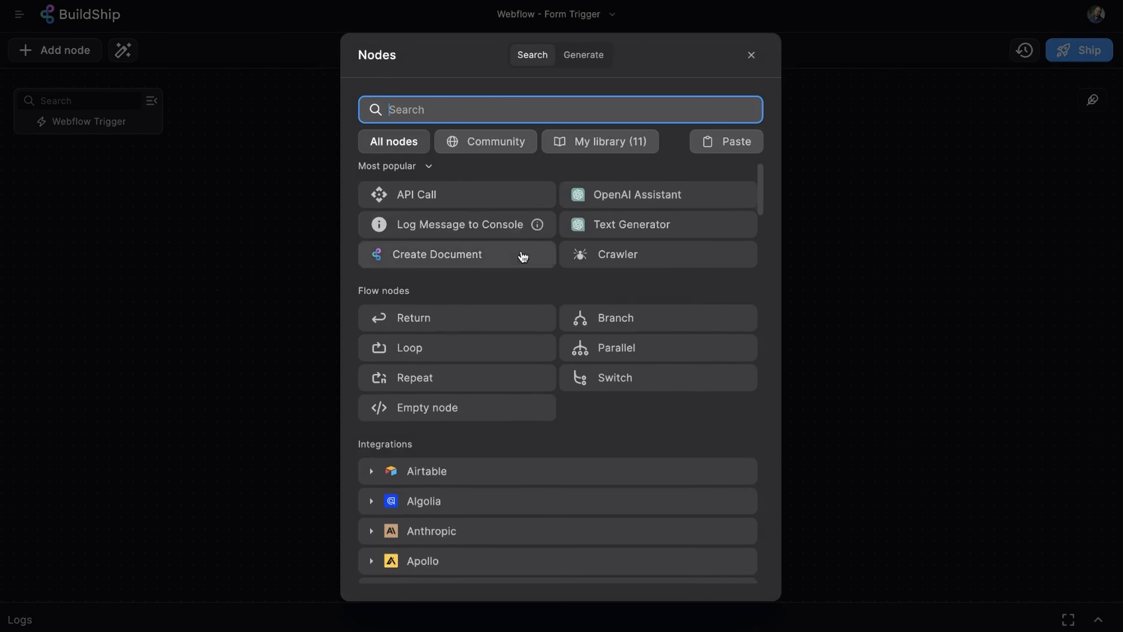
pyautogui.click(484, 359)
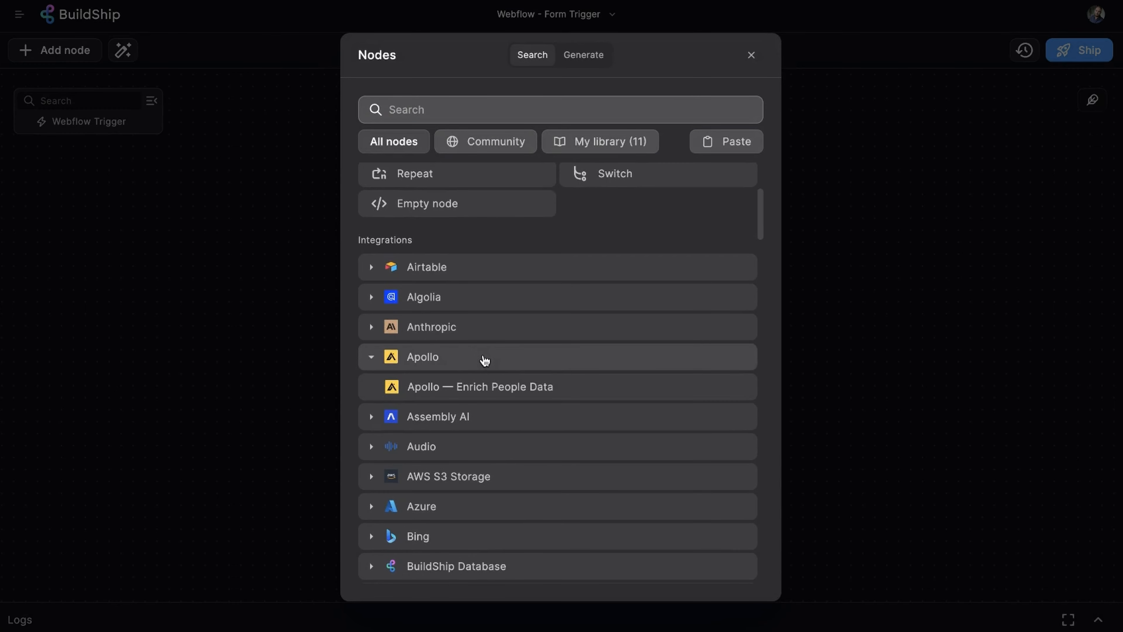
# Add Apollo Enrich People Data with API Key from Secrets > Apollo and Email set to payload.data.Email.
pyautogui.click(569, 387)
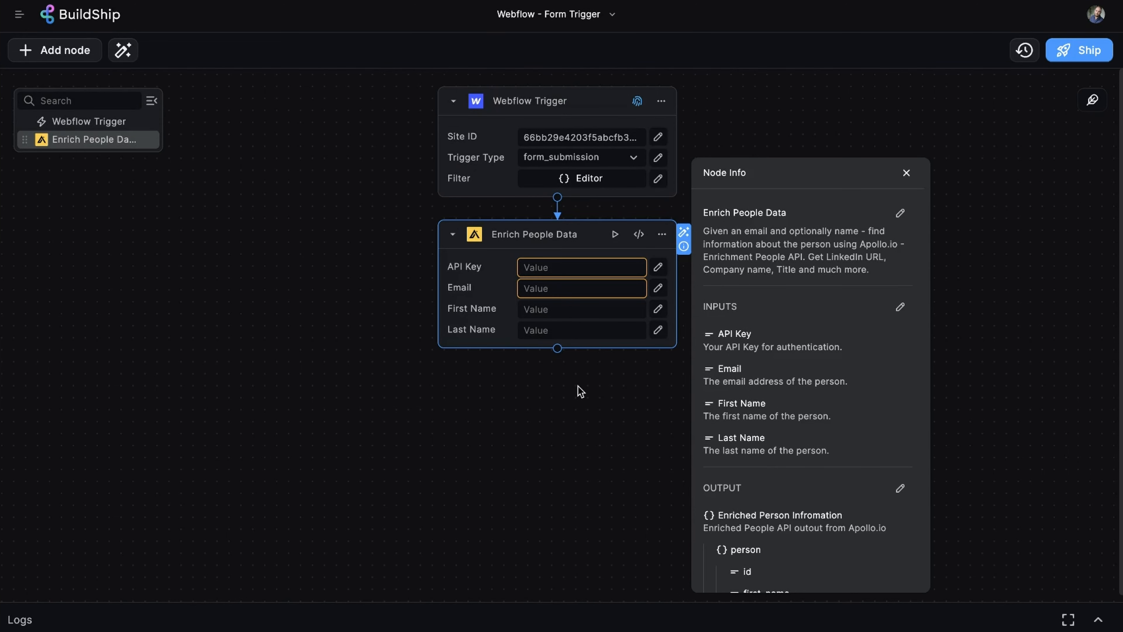
pyautogui.click(588, 268)
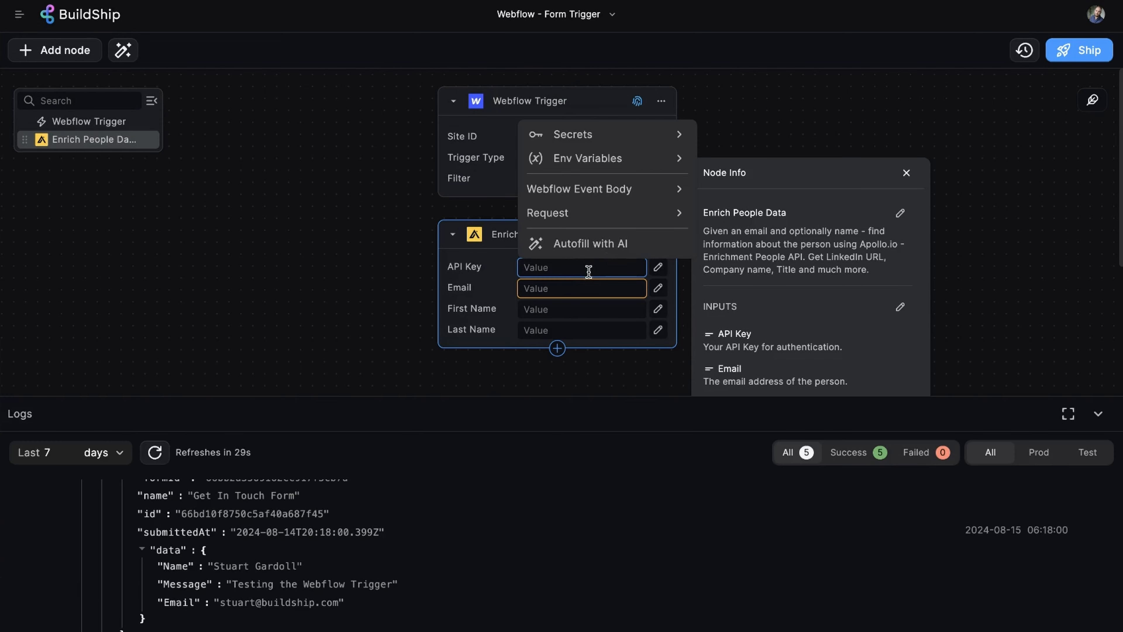
pyautogui.click(628, 134)
pyautogui.scroll(-15, 636, 221)
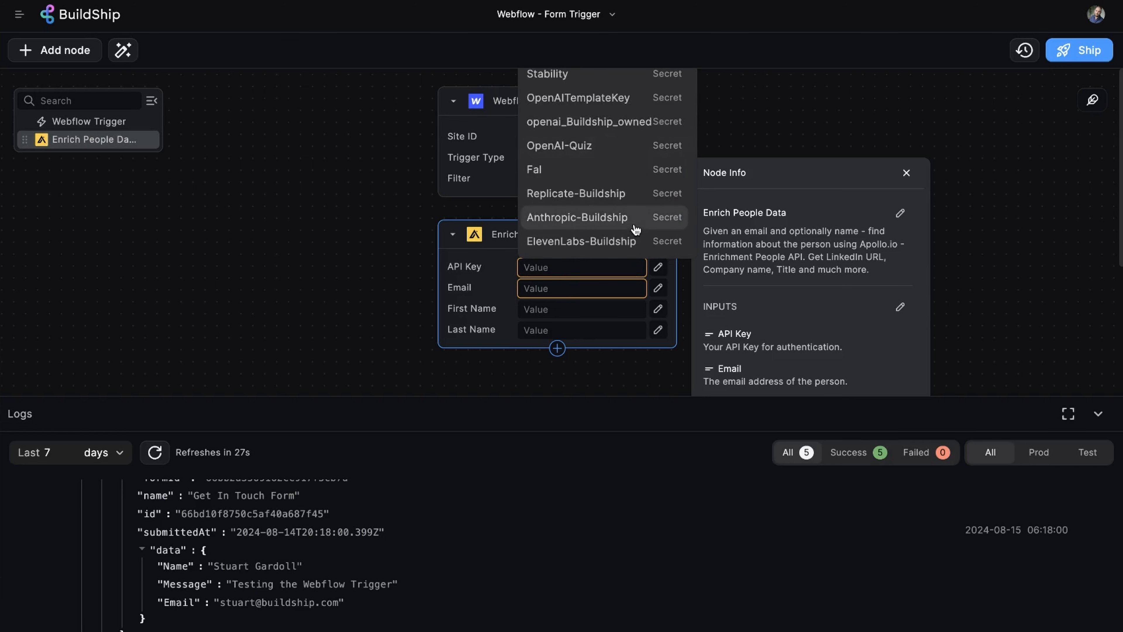
pyautogui.click(624, 220)
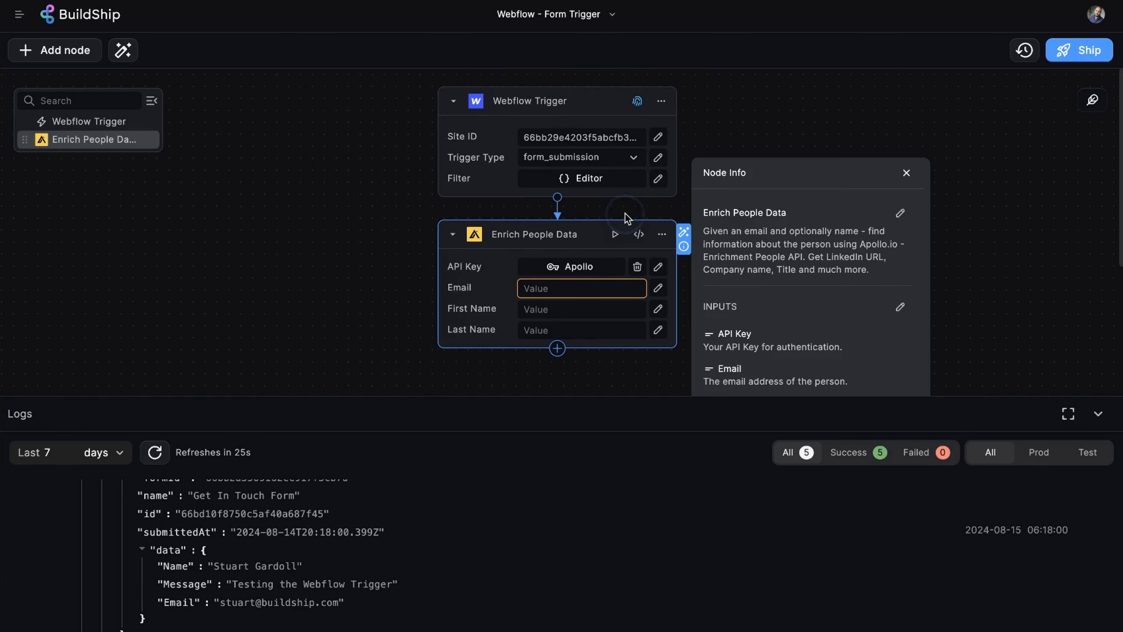
pyautogui.click(619, 289)
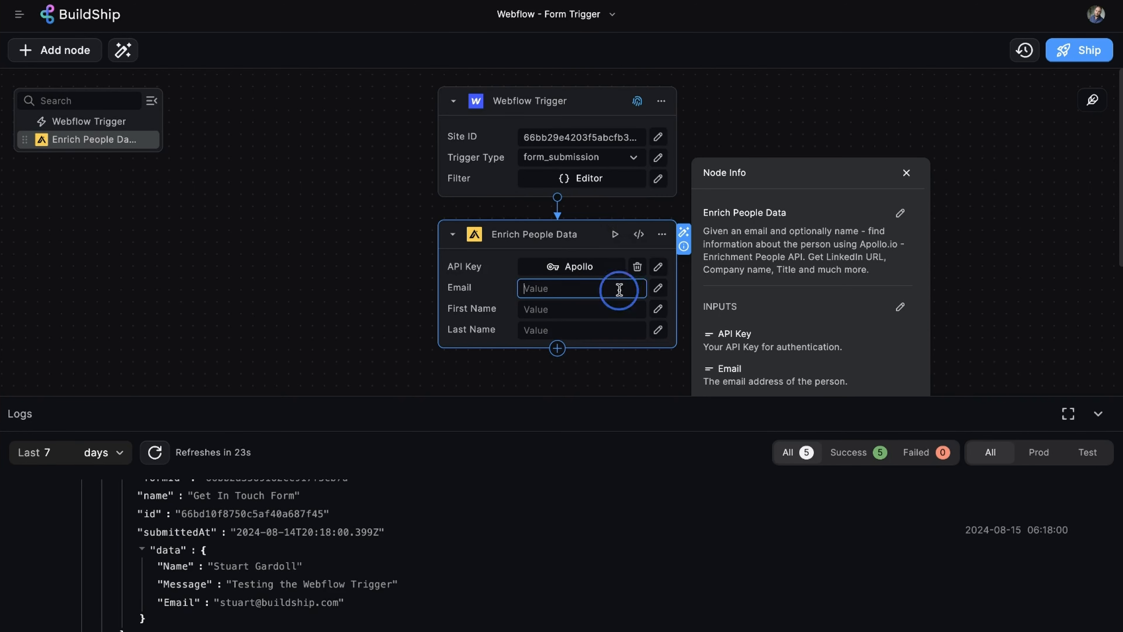
pyautogui.write('payload.data.Email')
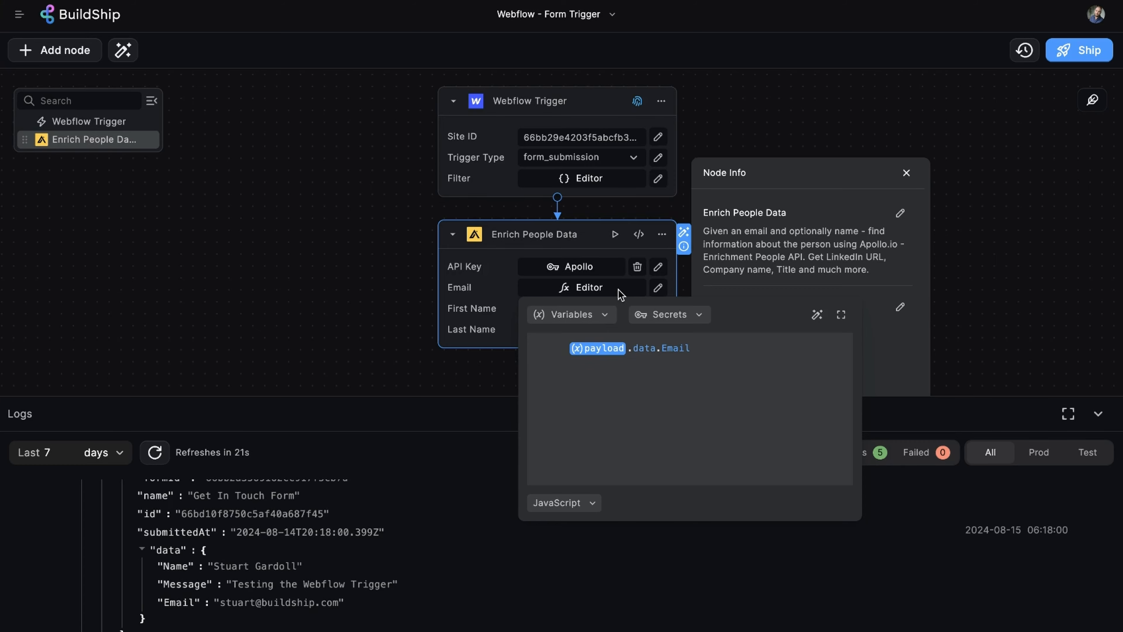
# Add a Return node returning the whole Enrich People Data output, then ship the workflow.
pyautogui.click(558, 354)
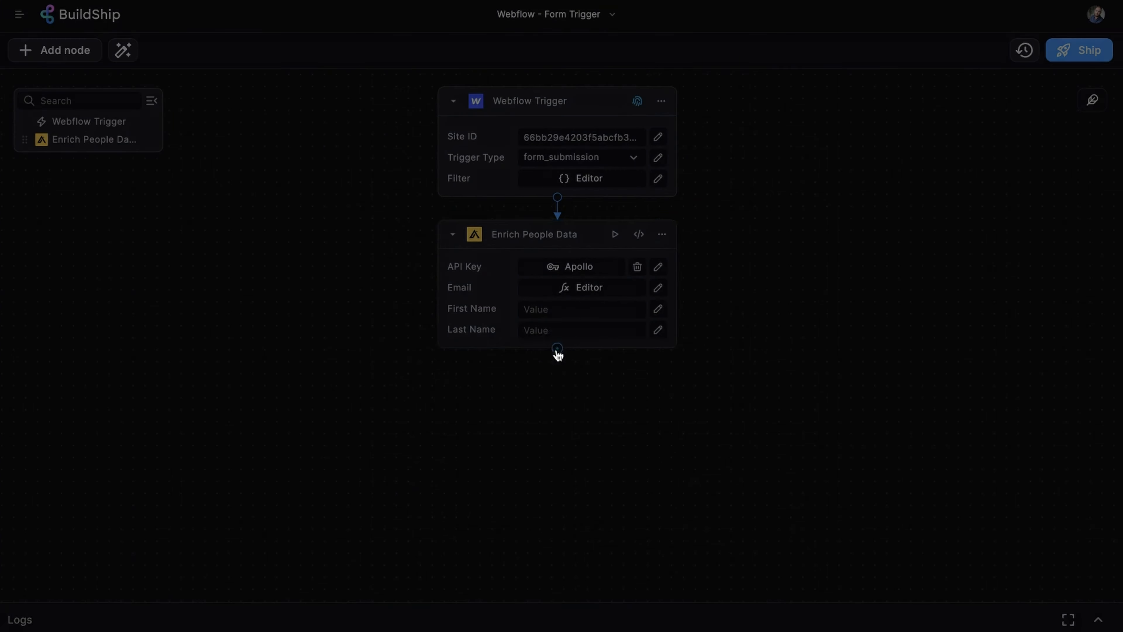
pyautogui.click(489, 323)
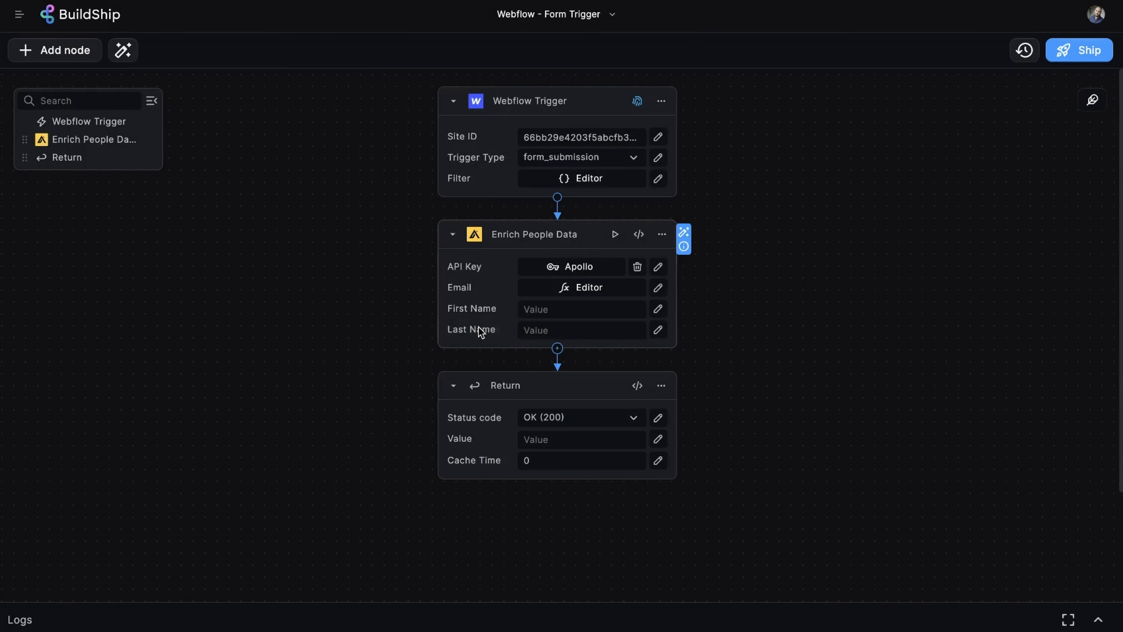
pyautogui.click(549, 439)
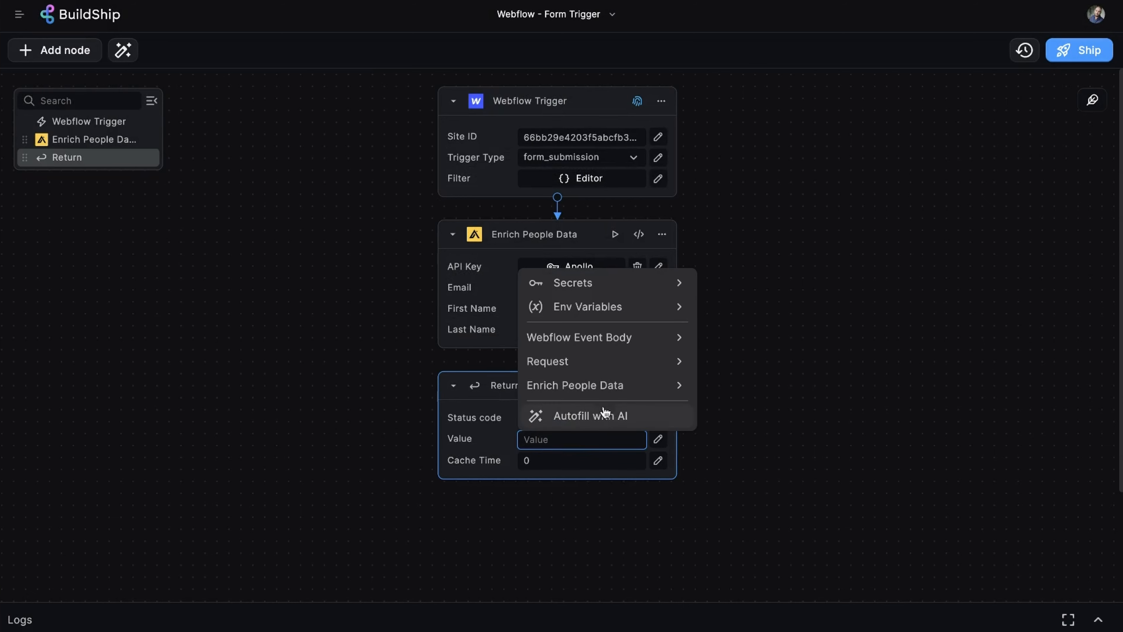
pyautogui.click(602, 389)
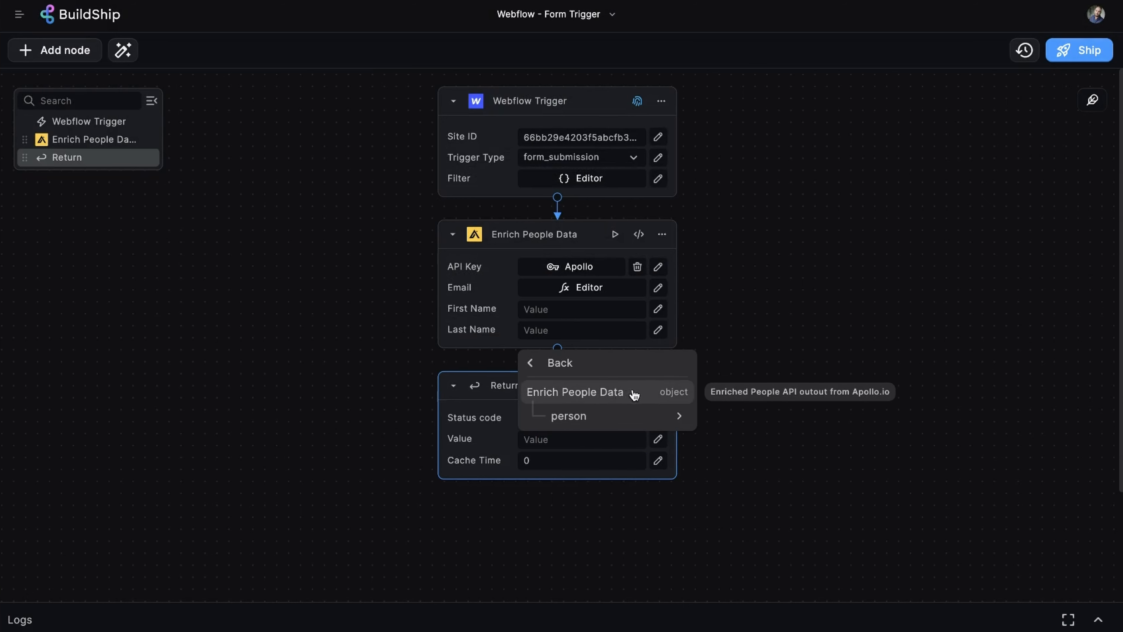
pyautogui.click(635, 394)
pyautogui.click(1068, 49)
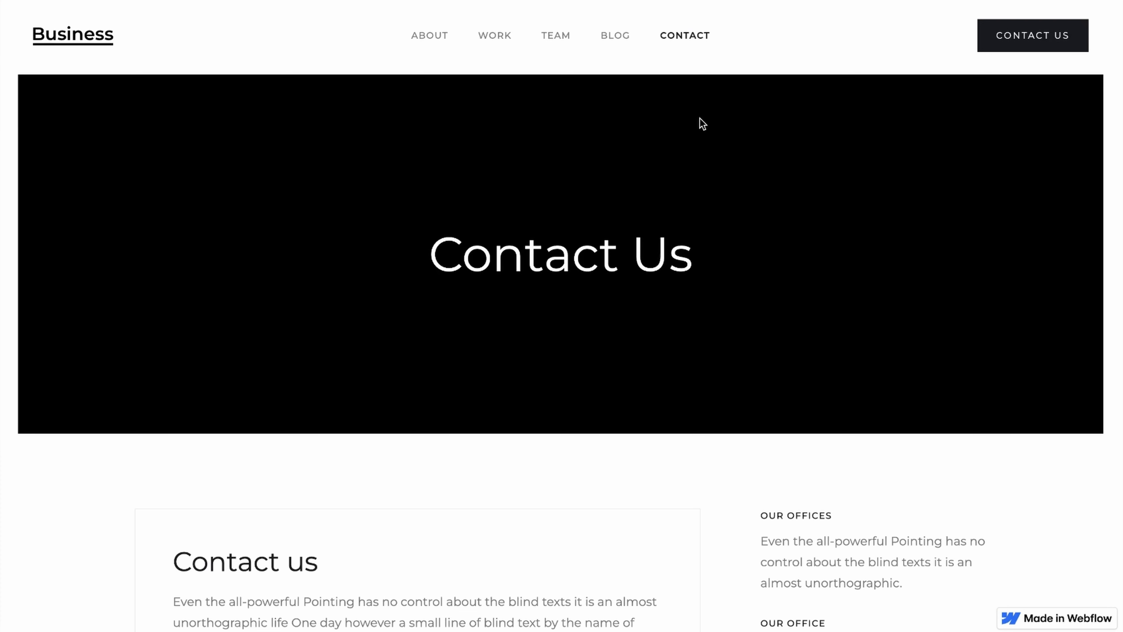
# Fill the contact form with the sender's full name, e-mail address and message 'Hi', and submit it.
pyautogui.scroll(-8, 700, 120)
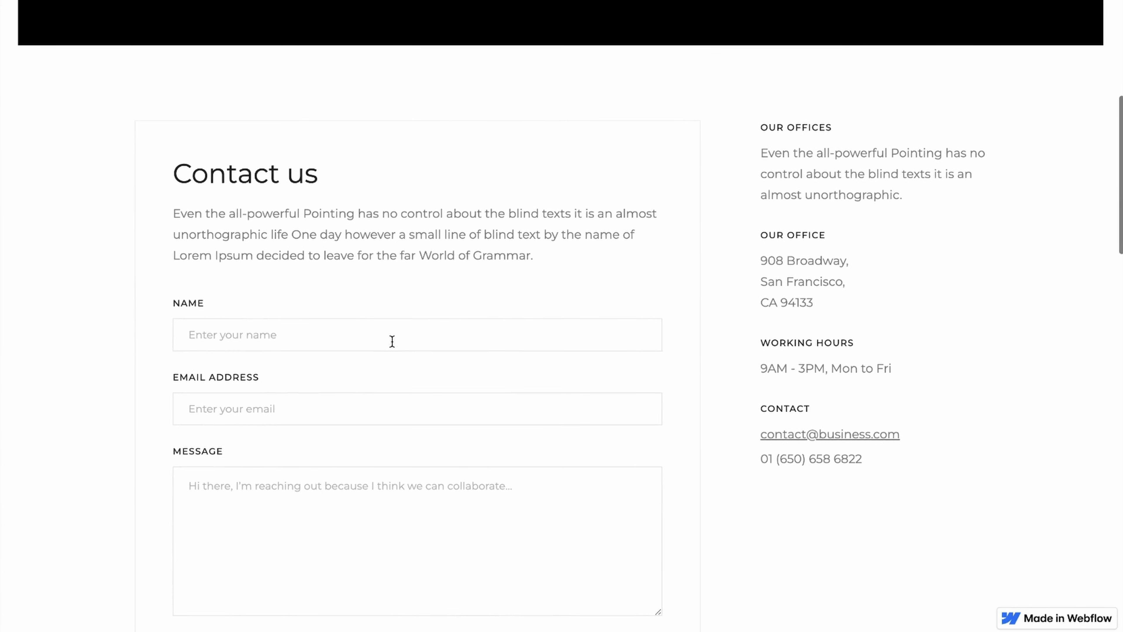
pyautogui.click(392, 341)
pyautogui.click(300, 405)
pyautogui.click(284, 492)
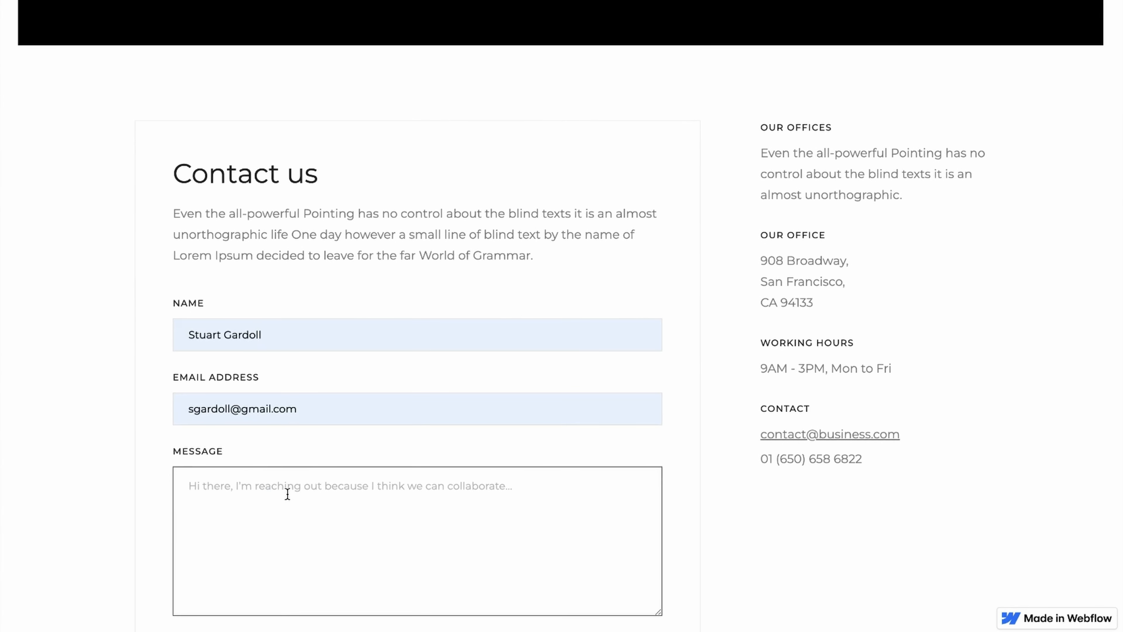
pyautogui.write('Hi there')
pyautogui.scroll(-3, 338, 487)
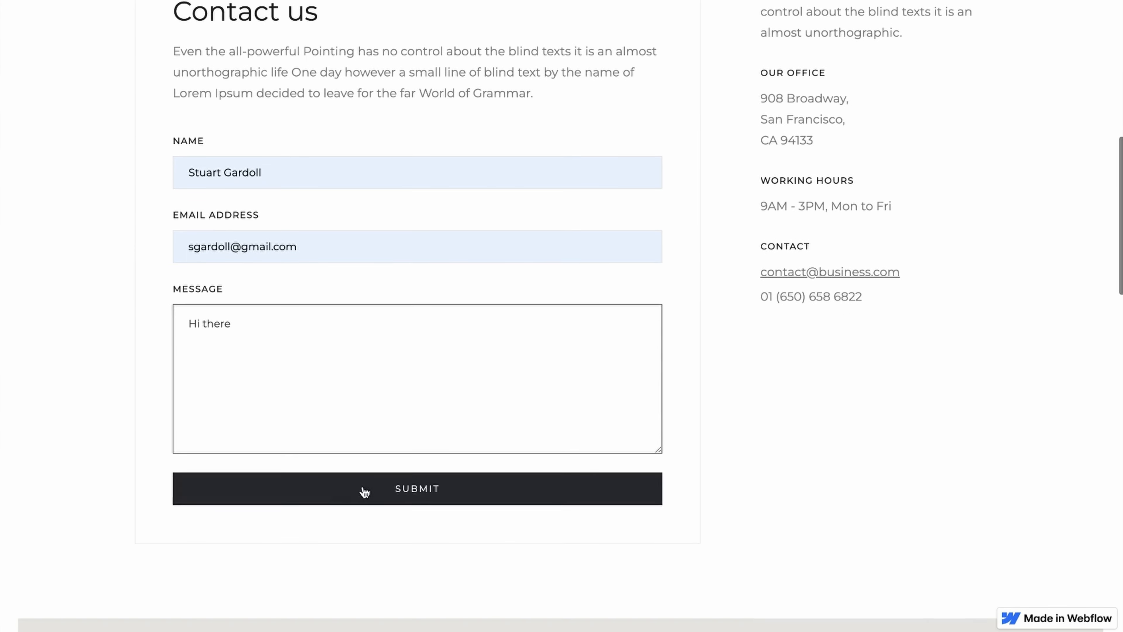
pyautogui.click(381, 492)
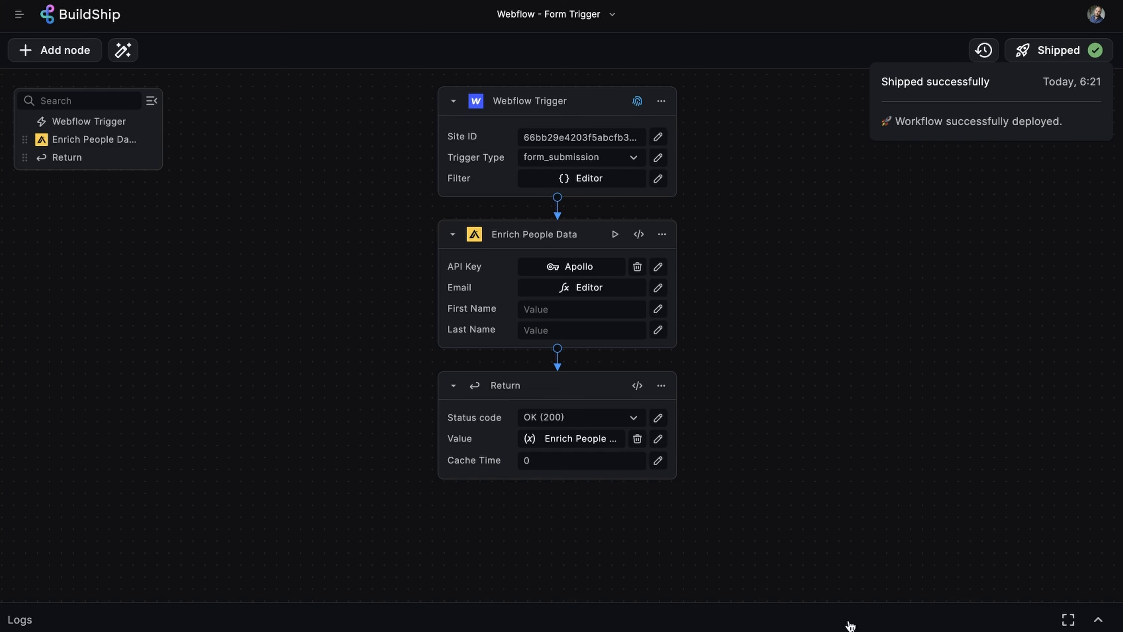
# In BuildShip Logs, refresh and expand the newest Success run's Enrich People Data output full screen.
pyautogui.click(848, 622)
pyautogui.click(156, 453)
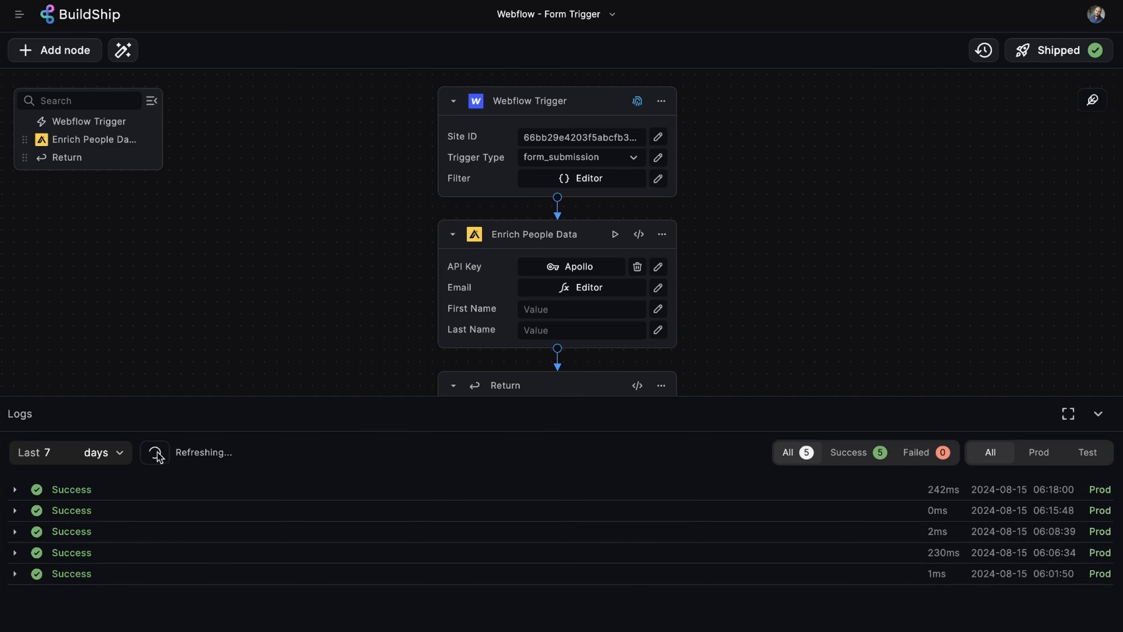
pyautogui.click(155, 453)
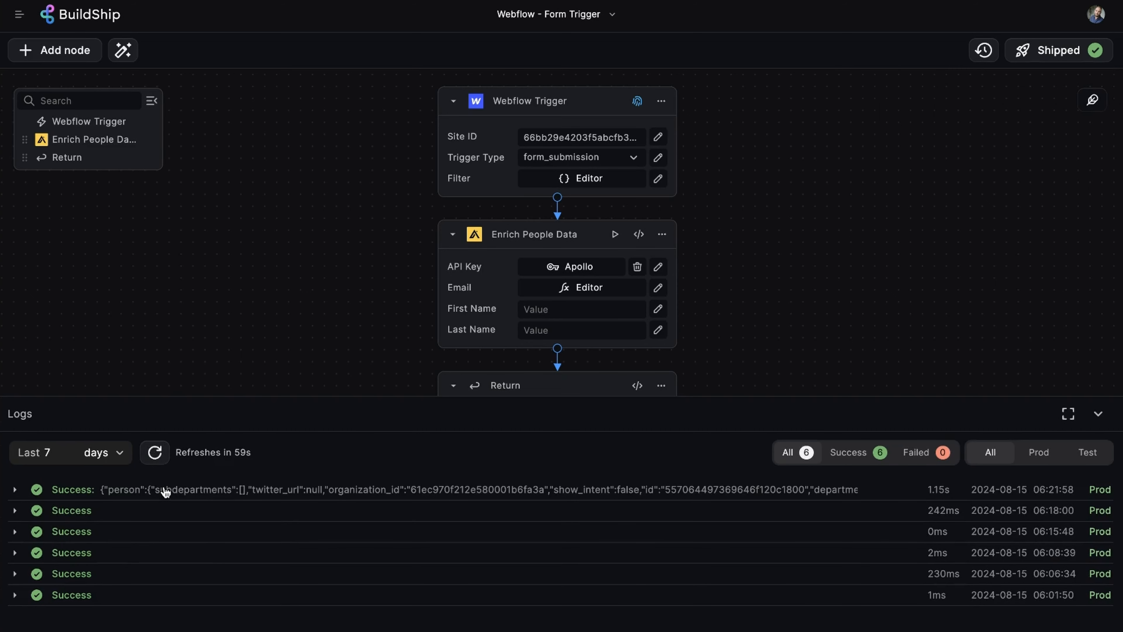
pyautogui.click(167, 490)
pyautogui.click(233, 573)
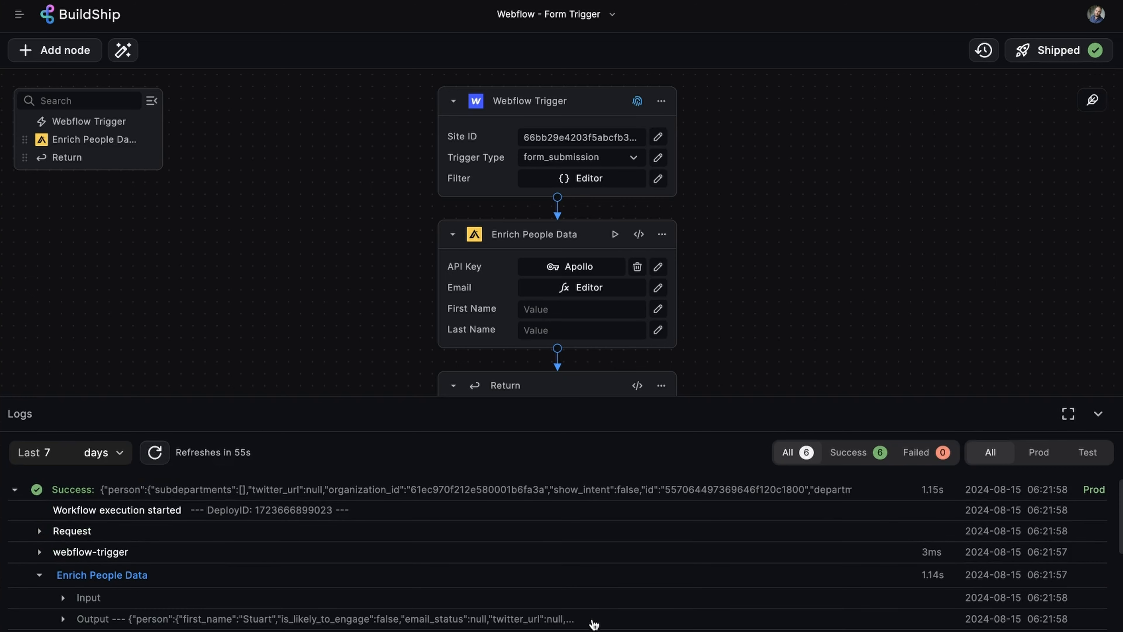
pyautogui.click(595, 615)
pyautogui.scroll(-3, 908, 612)
pyautogui.click(1068, 414)
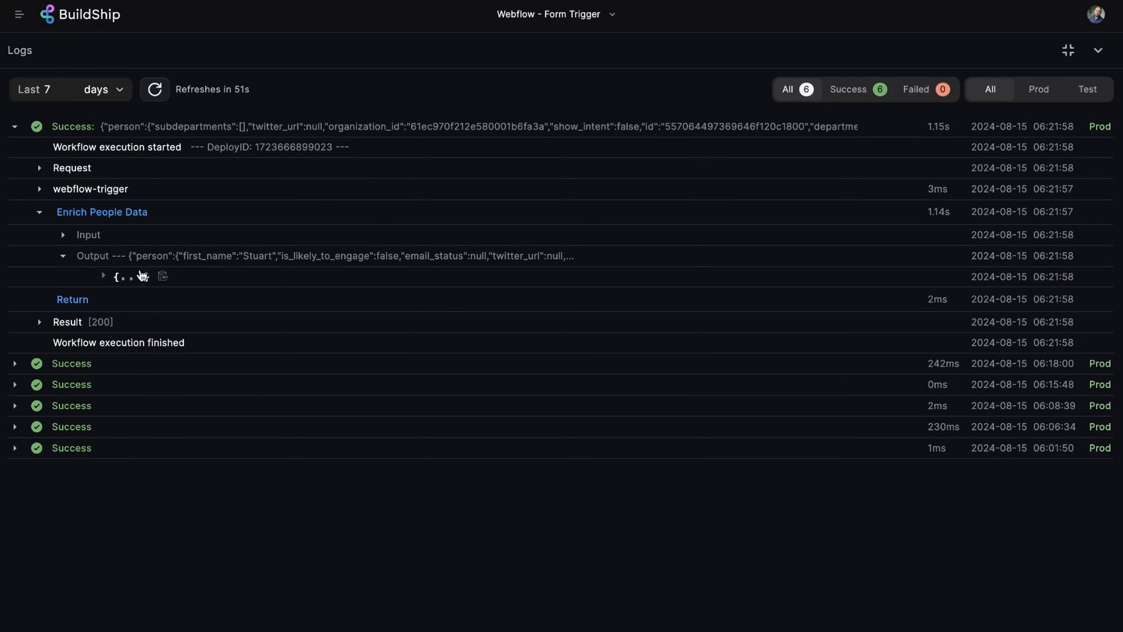
pyautogui.click(134, 278)
# Expand the enriched person's fields and organization details (BuildShip, San Francisco, founded 2021).
pyautogui.click(212, 292)
pyautogui.scroll(-4, 613, 342)
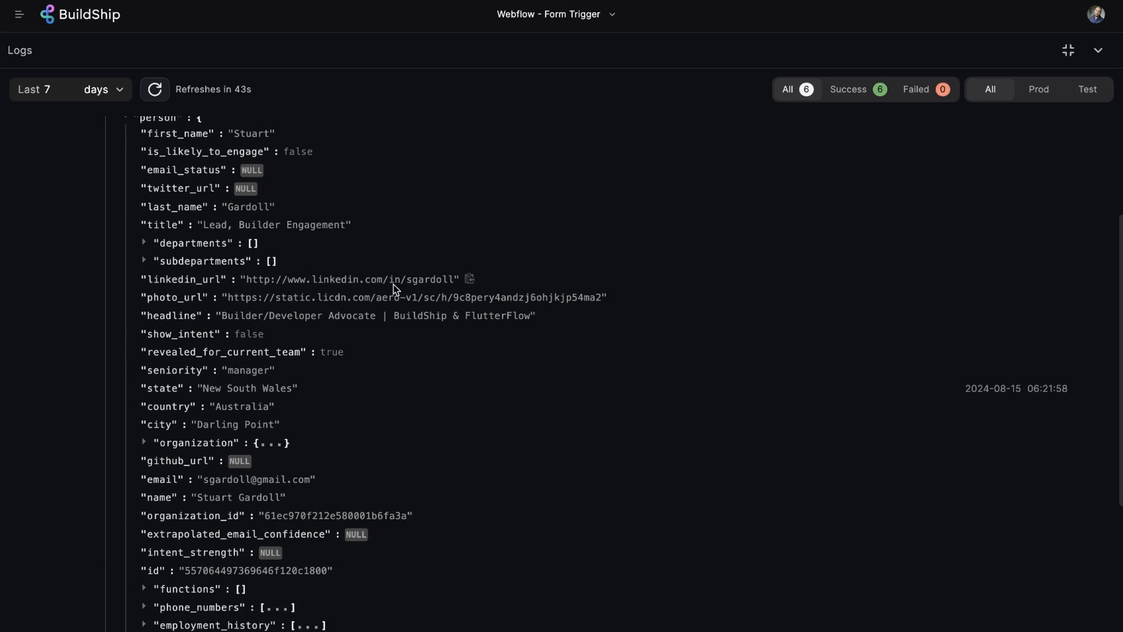
pyautogui.scroll(-1, 456, 471)
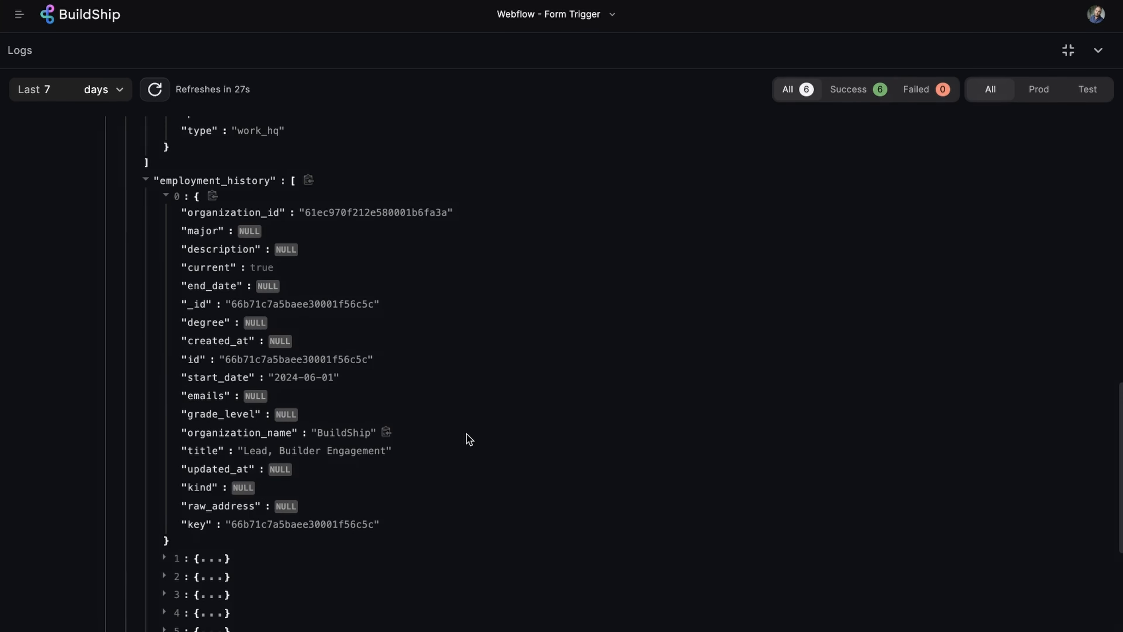
pyautogui.scroll(10, 470, 440)
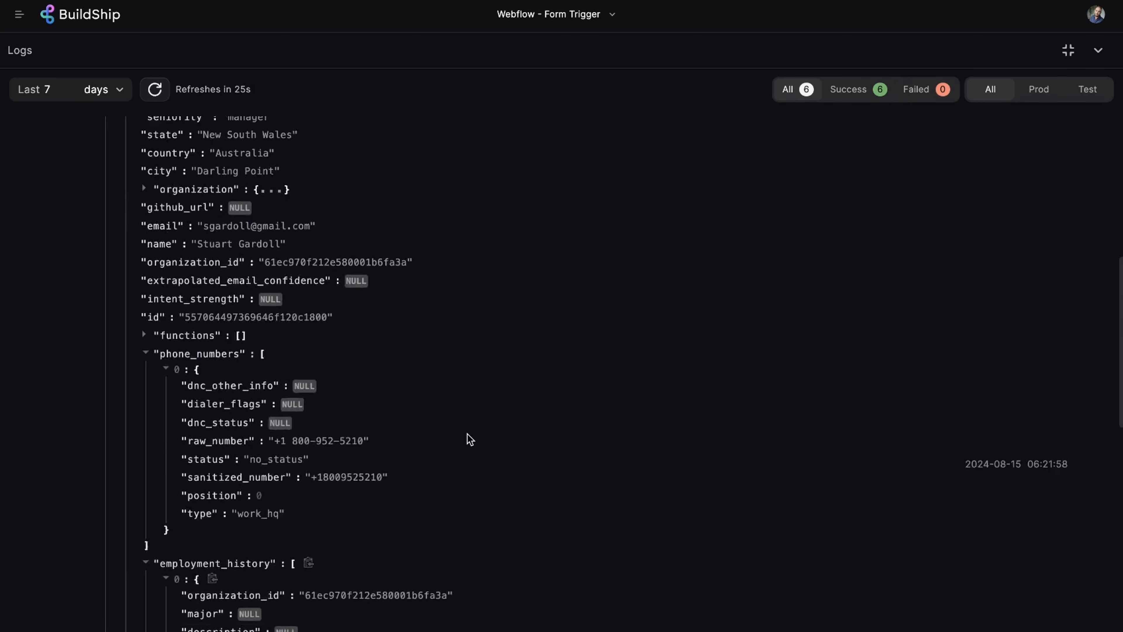
pyautogui.click(272, 341)
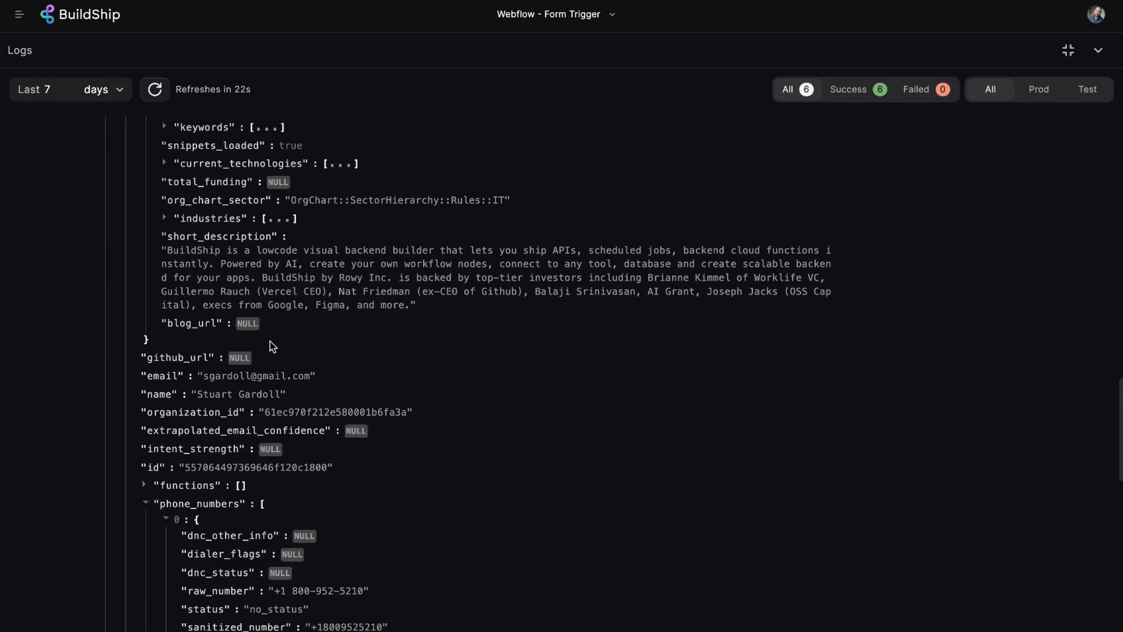
pyautogui.scroll(5, 579, 387)
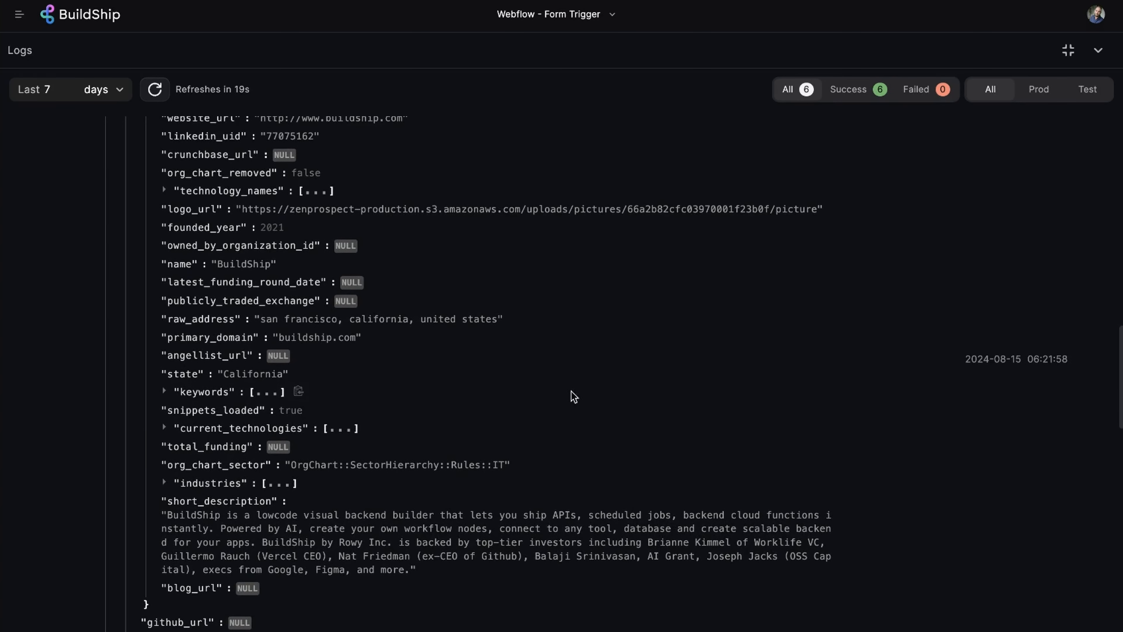
# Expand the organization's keywords (lowcode, nocode) and technology_names lists and scroll through them.
pyautogui.click(273, 398)
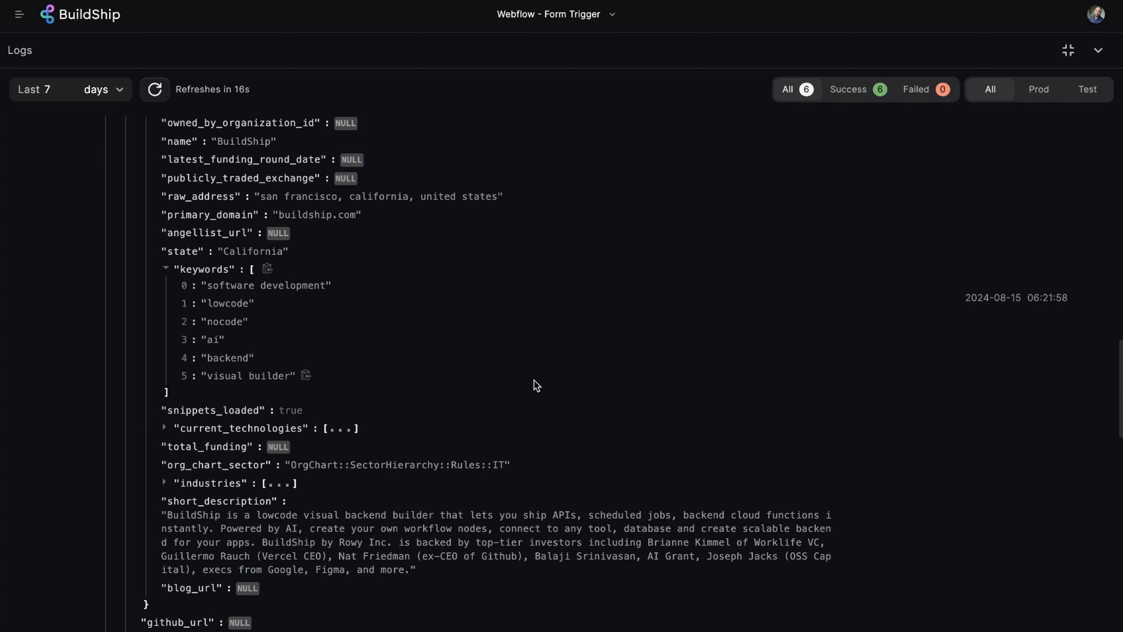
pyautogui.scroll(4, 538, 382)
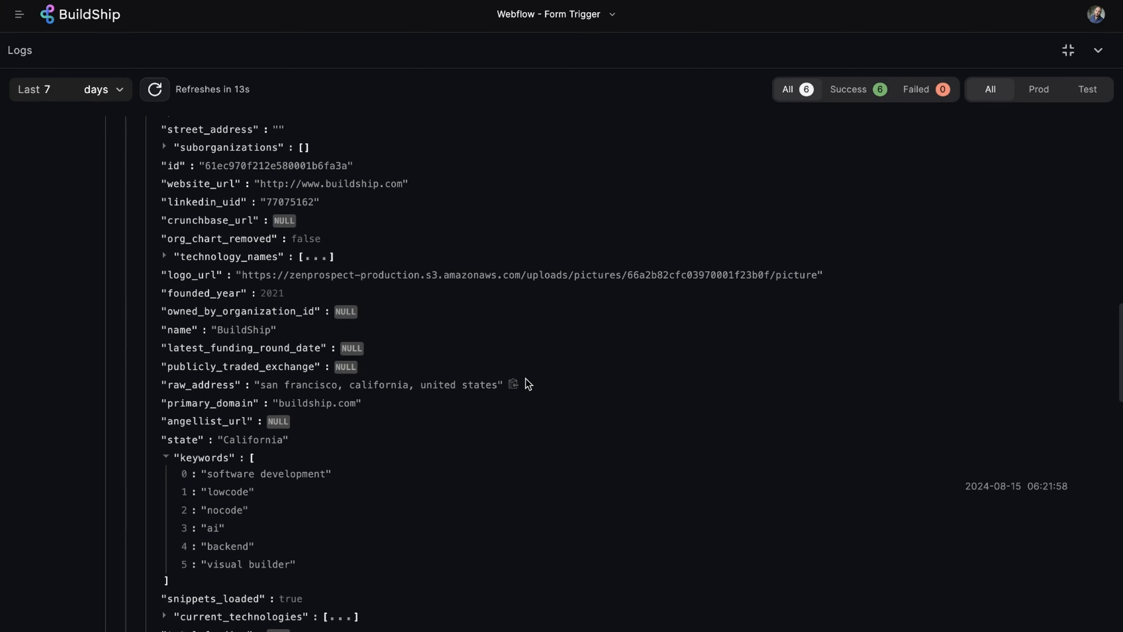
pyautogui.scroll(1, 531, 383)
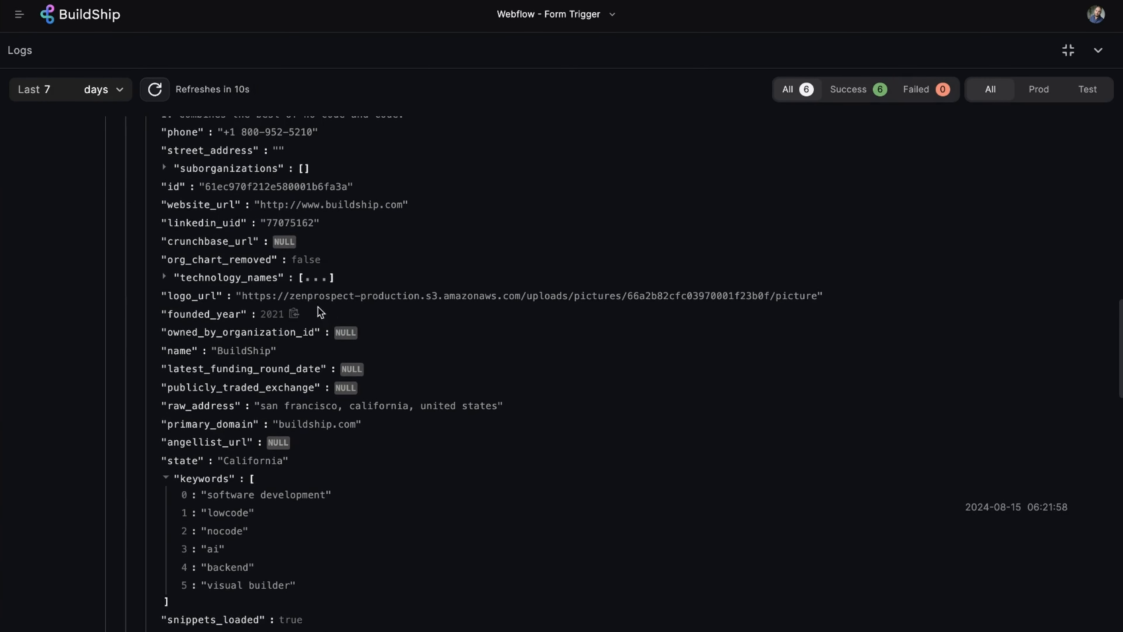
pyautogui.click(315, 278)
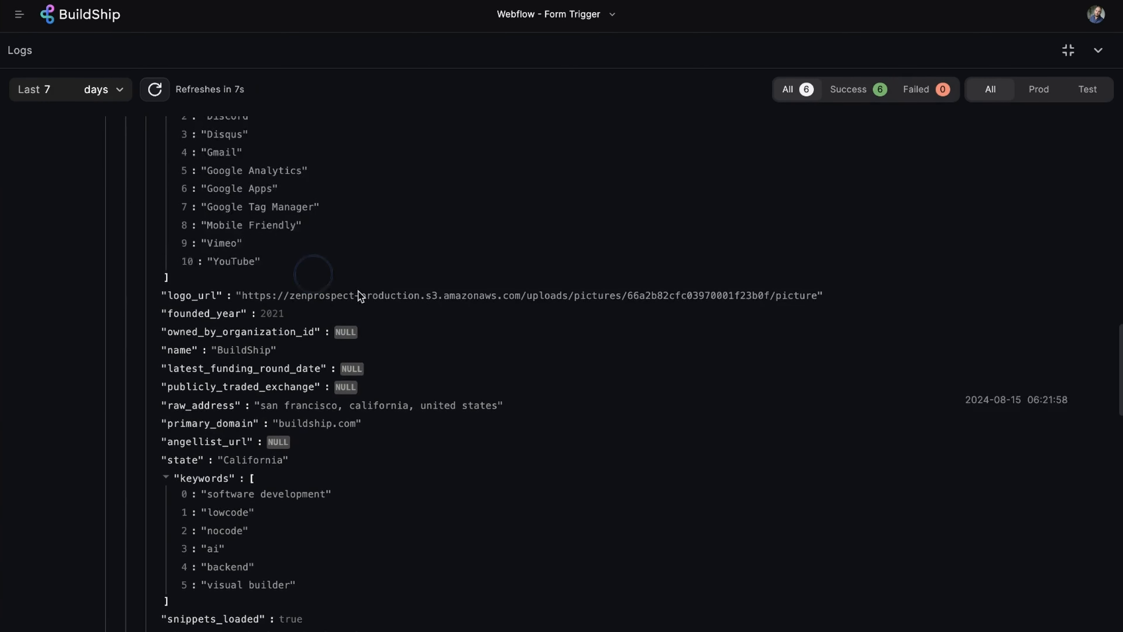
pyautogui.scroll(7, 526, 281)
pyautogui.scroll(15, 529, 282)
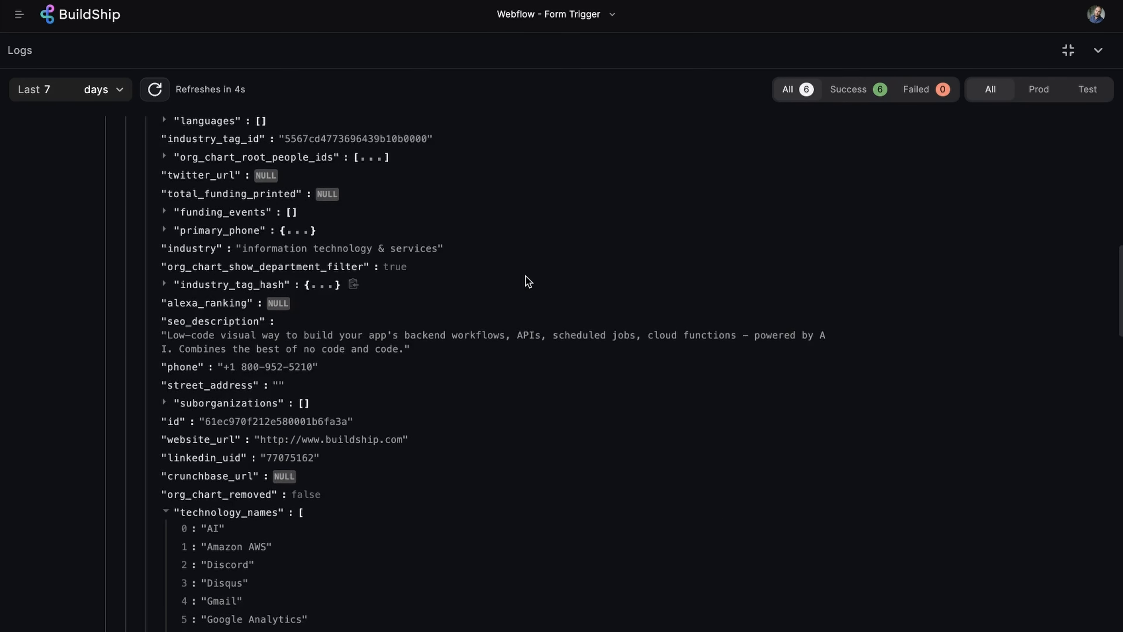
pyautogui.scroll(5, 529, 283)
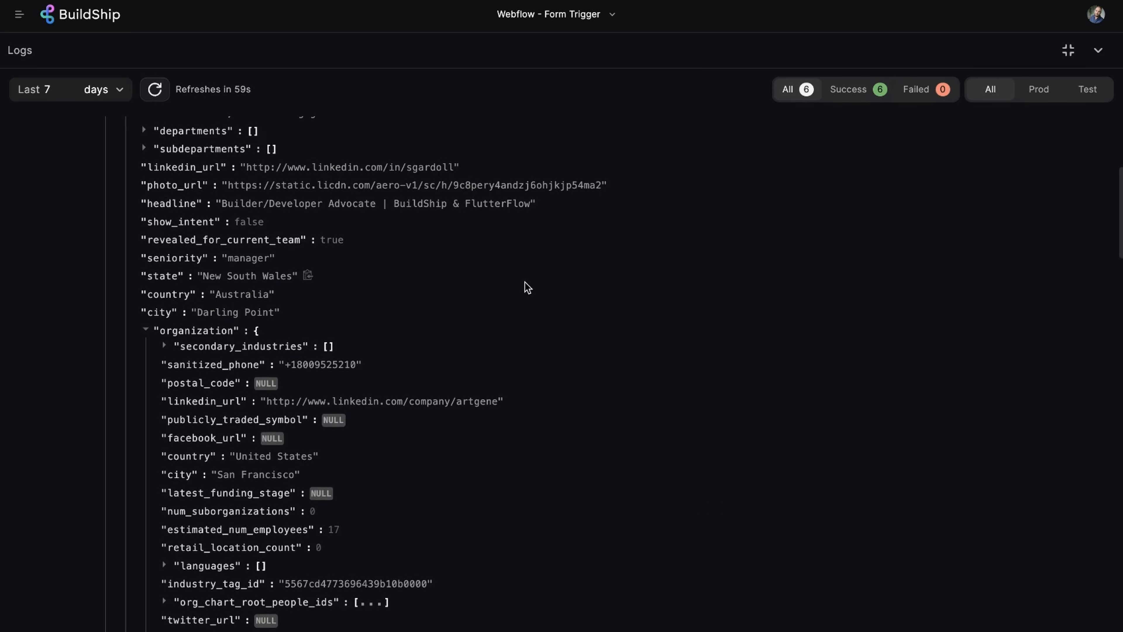
pyautogui.scroll(8, 529, 287)
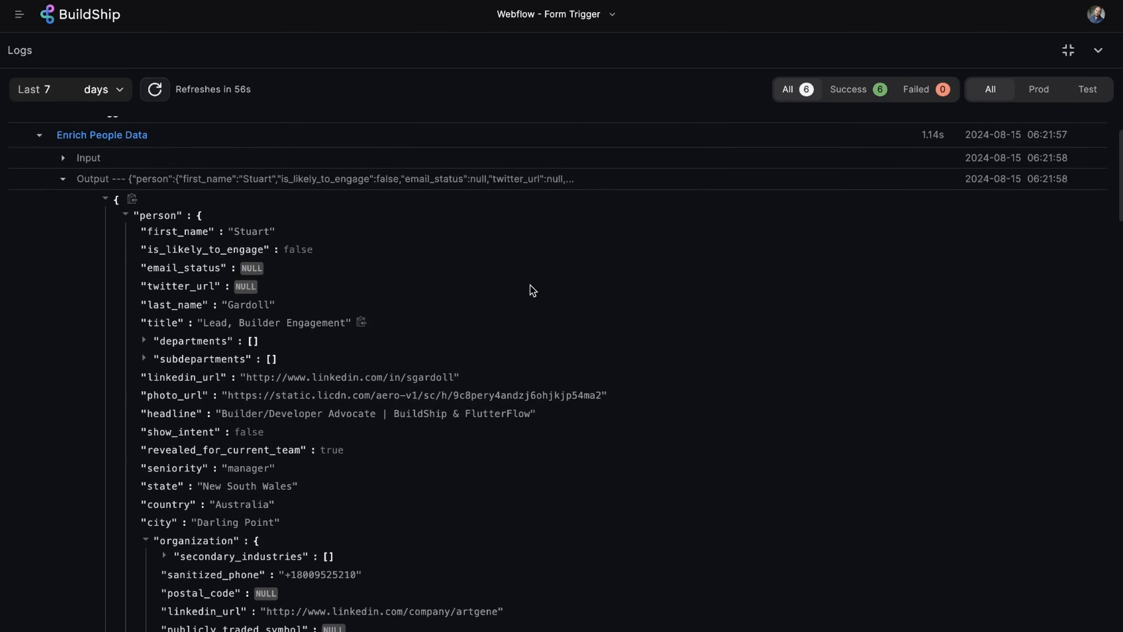
pyautogui.scroll(-2, 534, 294)
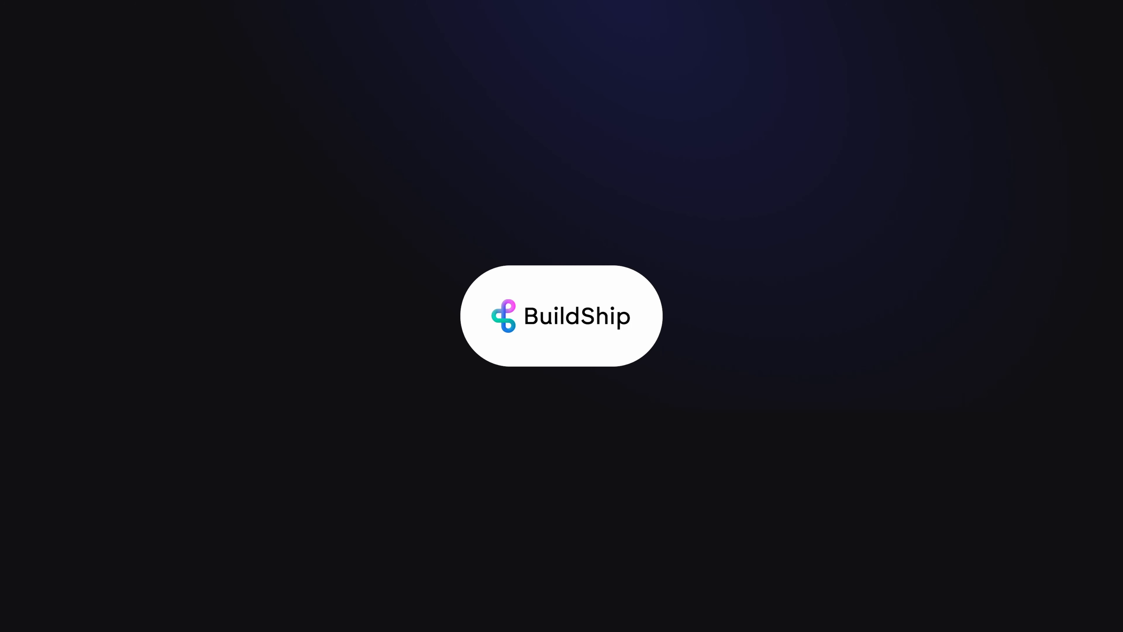